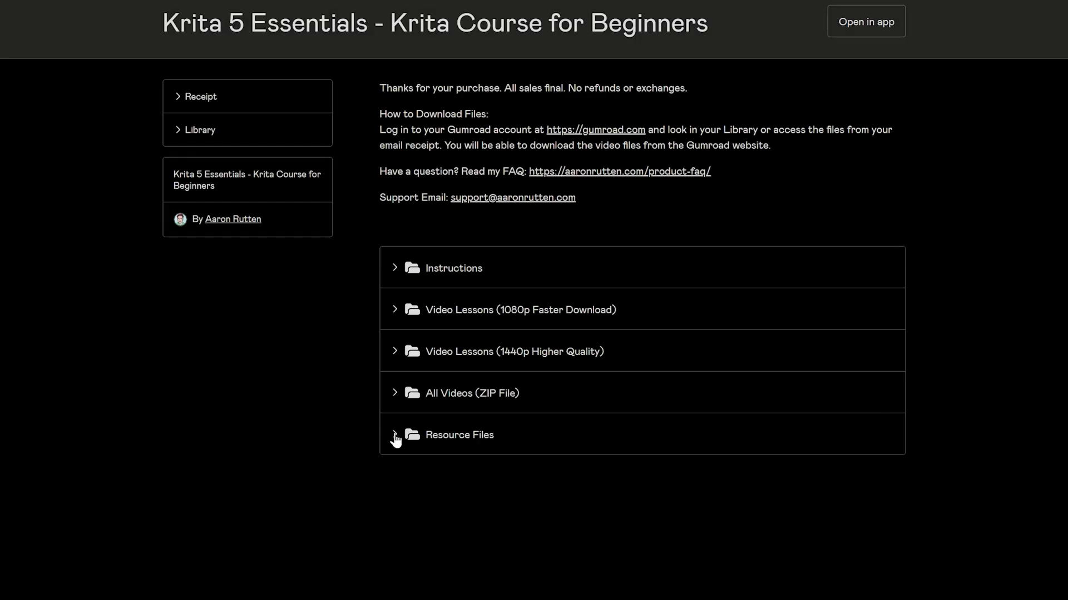
Step: Expand the course's Resource Files folder on the Gumroad page and scroll down to its downloads
left_click(395, 437)
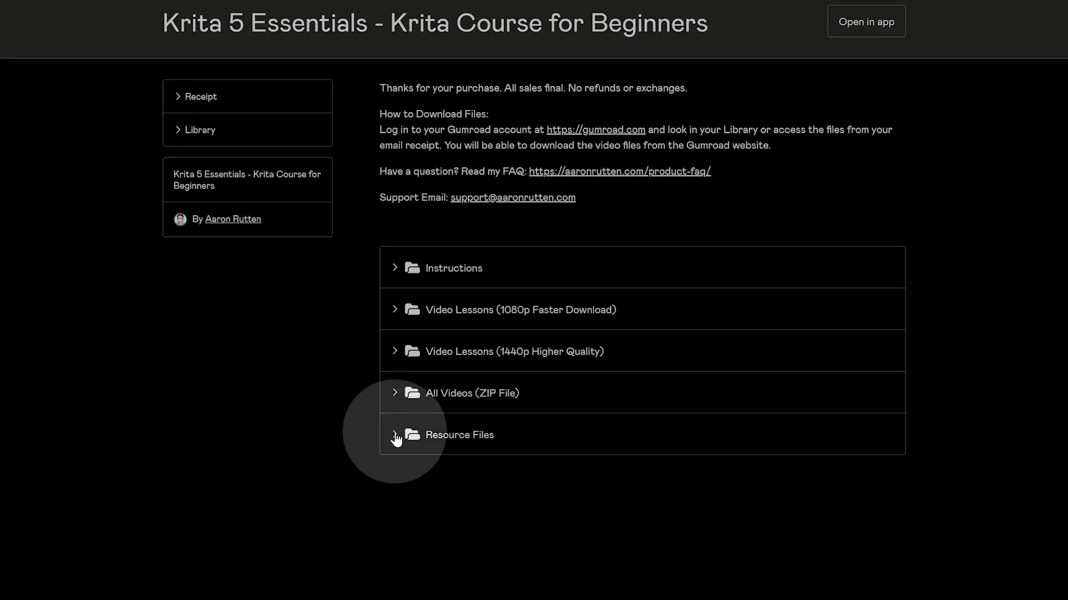
scroll(543, 472, "down", 3)
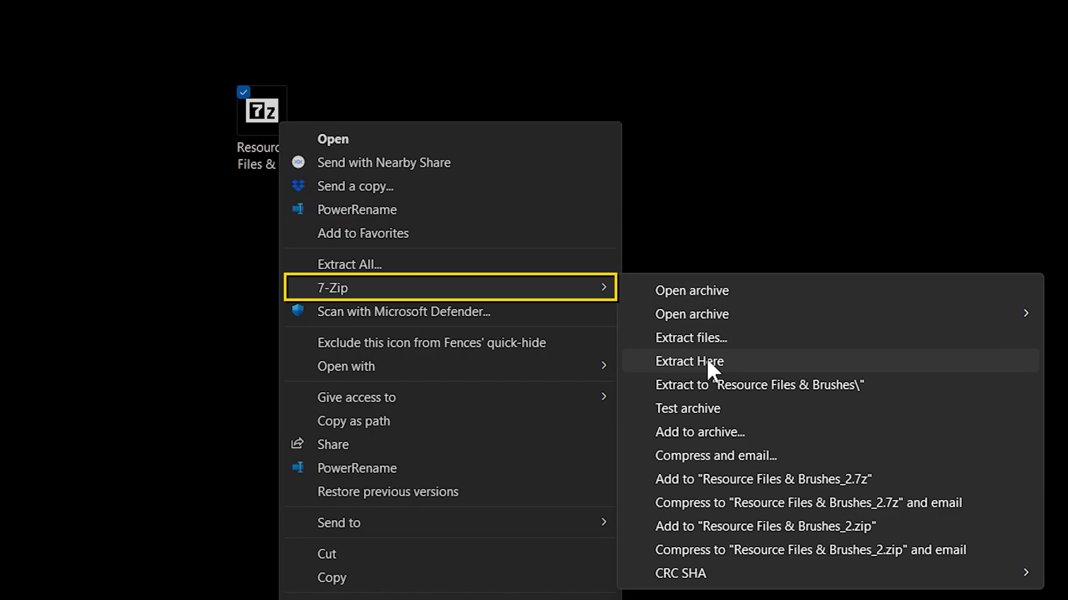
Step: Extract the Resource Files & Brushes .7z archive with 7-Zip
left_click(711, 339)
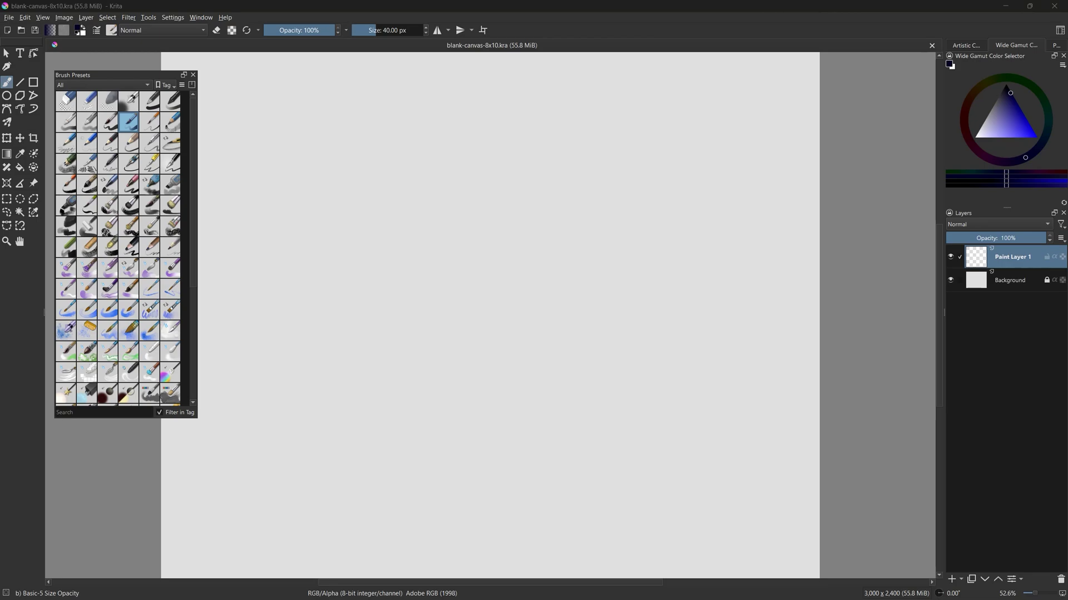
Step: Import AR_Brush_Tips_Oct_2023, AR_Brushes_Oct_2023 and AR_Workspace .bundle files through Manage Resources
left_click(172, 17)
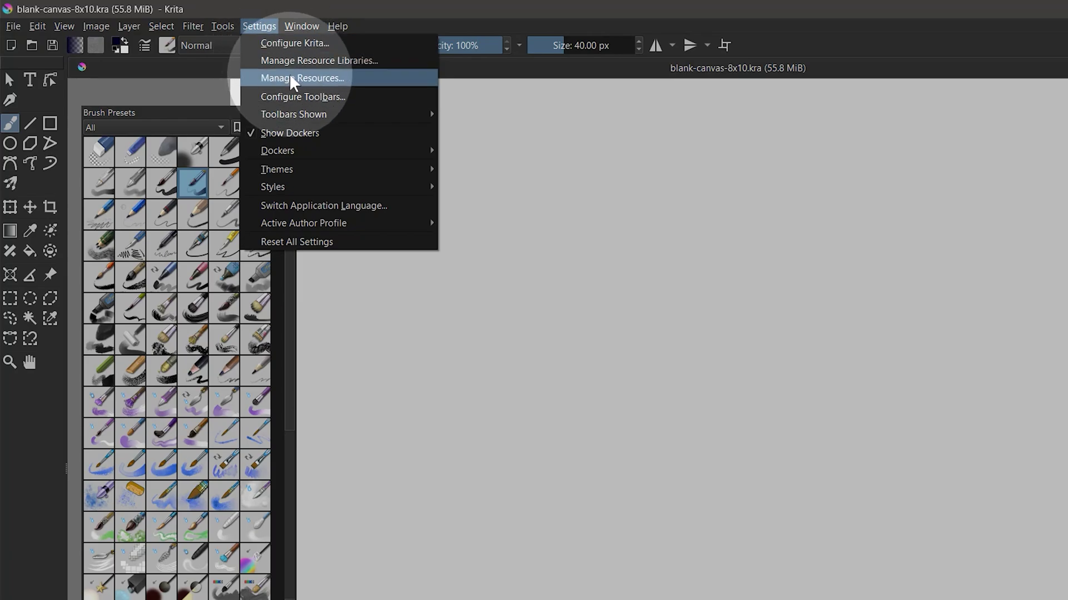
left_click(291, 80)
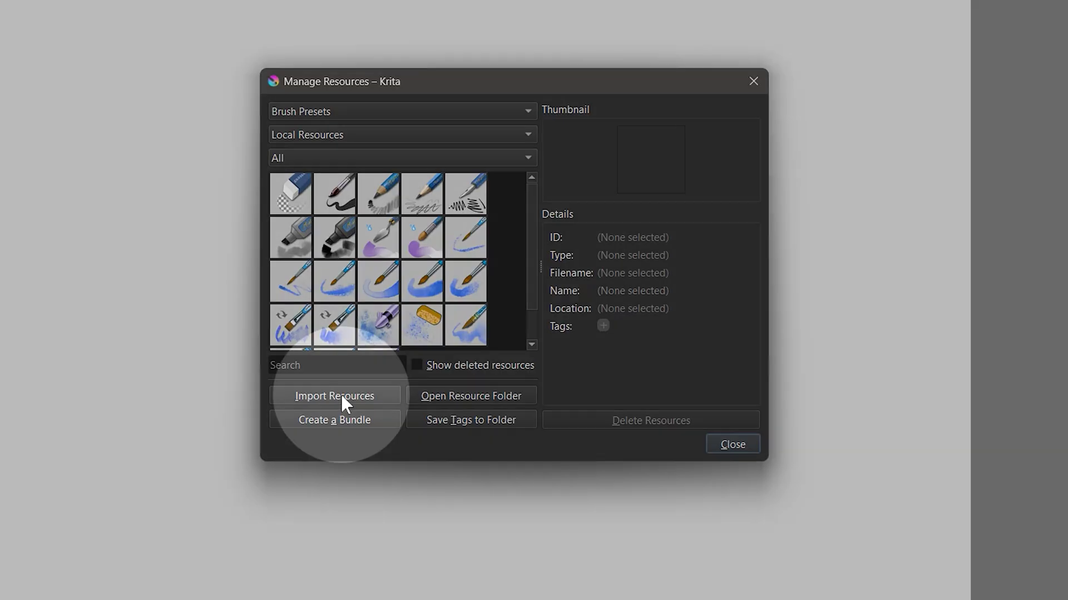
left_click(339, 395)
left_click(549, 314)
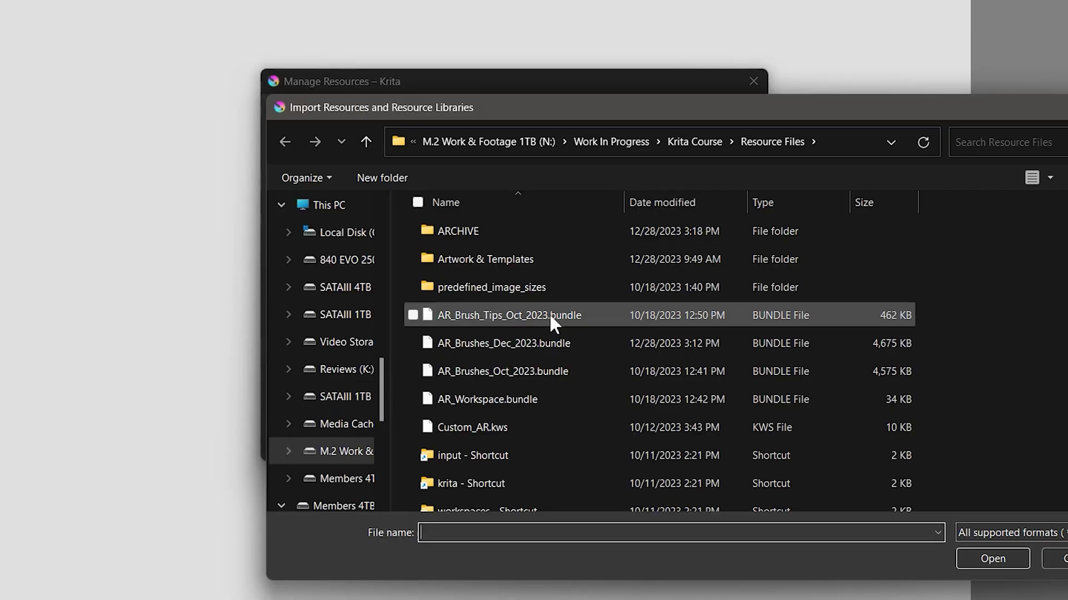
left_click(542, 373, "ctrl")
left_click(528, 401, "ctrl")
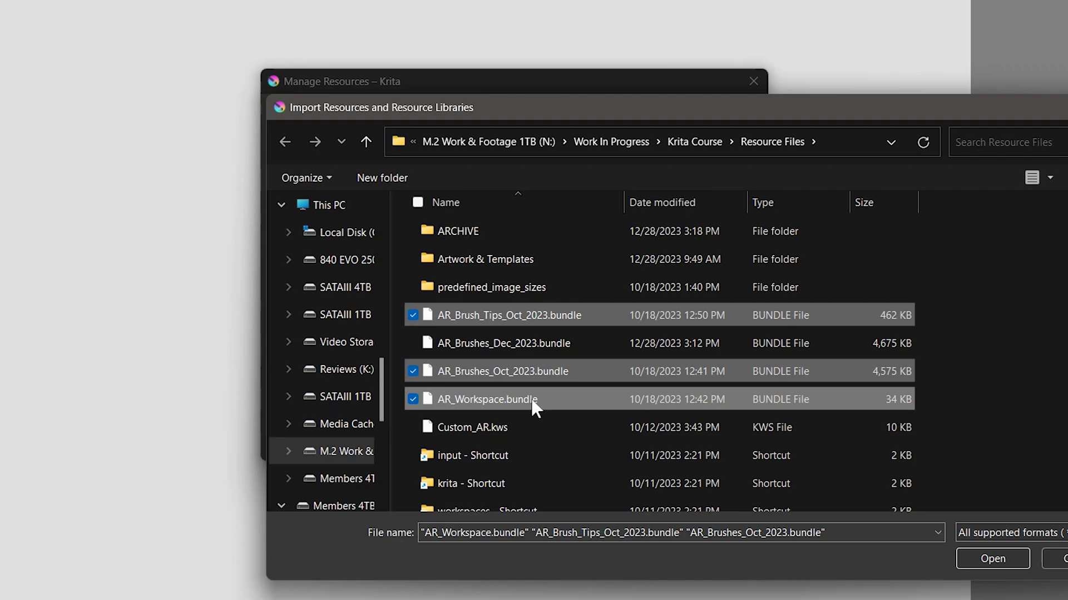
left_click(991, 559)
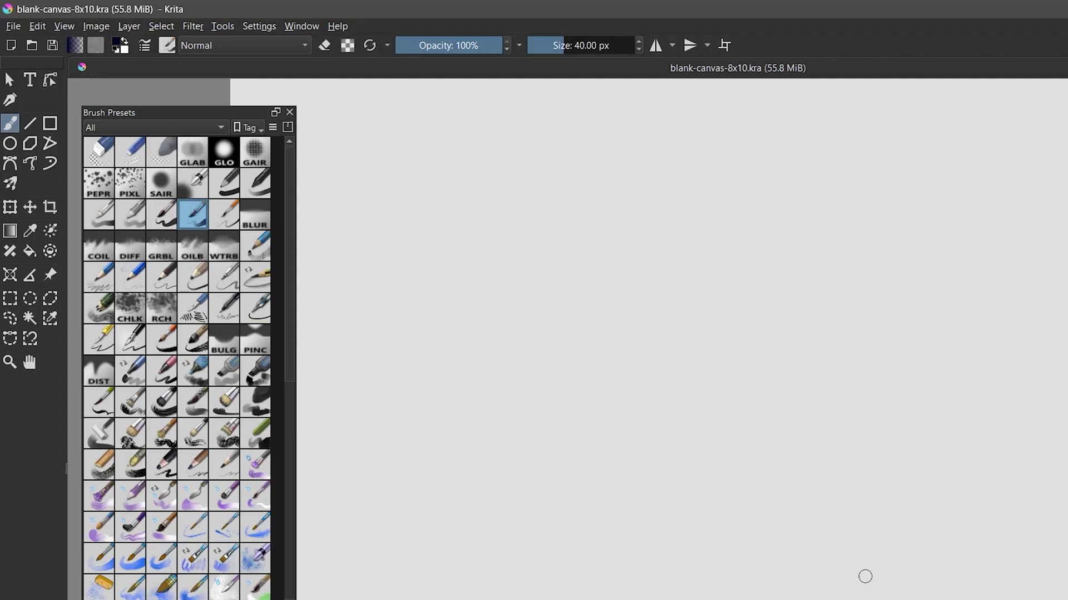
Step: Filter brush presets to the AR Brushes tag and the AR Brushes Oct 2023 bundle
left_click(183, 129)
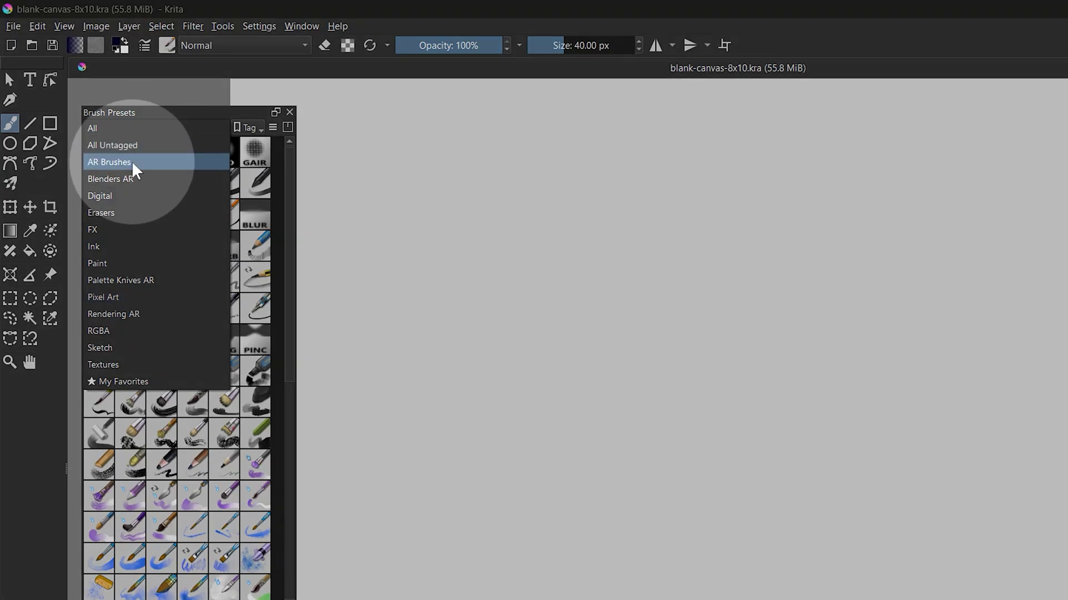
left_click(125, 163)
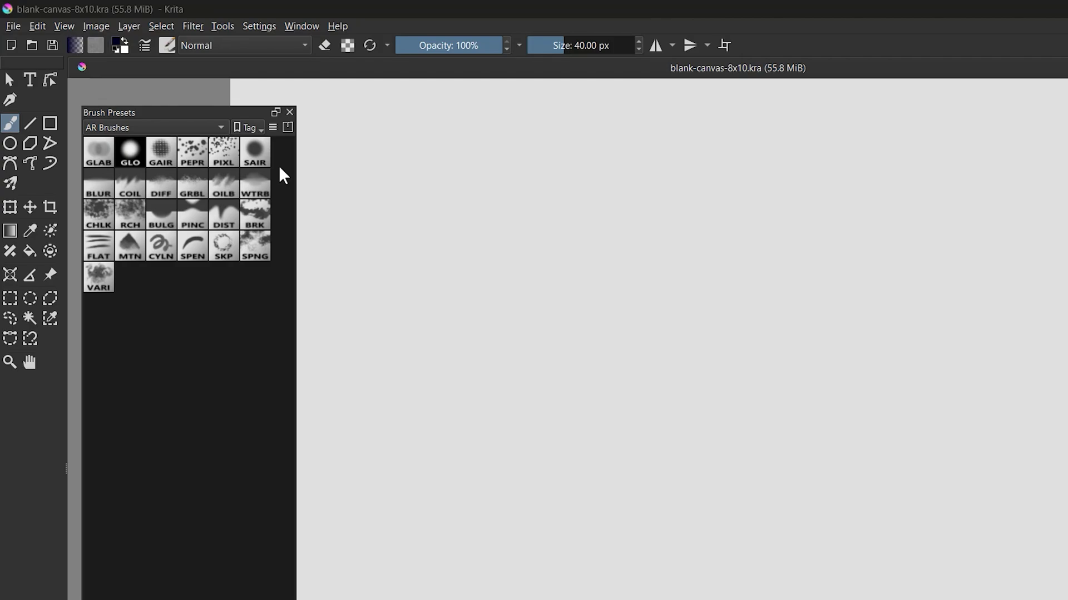
mouse_move(283, 176)
scroll(437, 172, "up", 2)
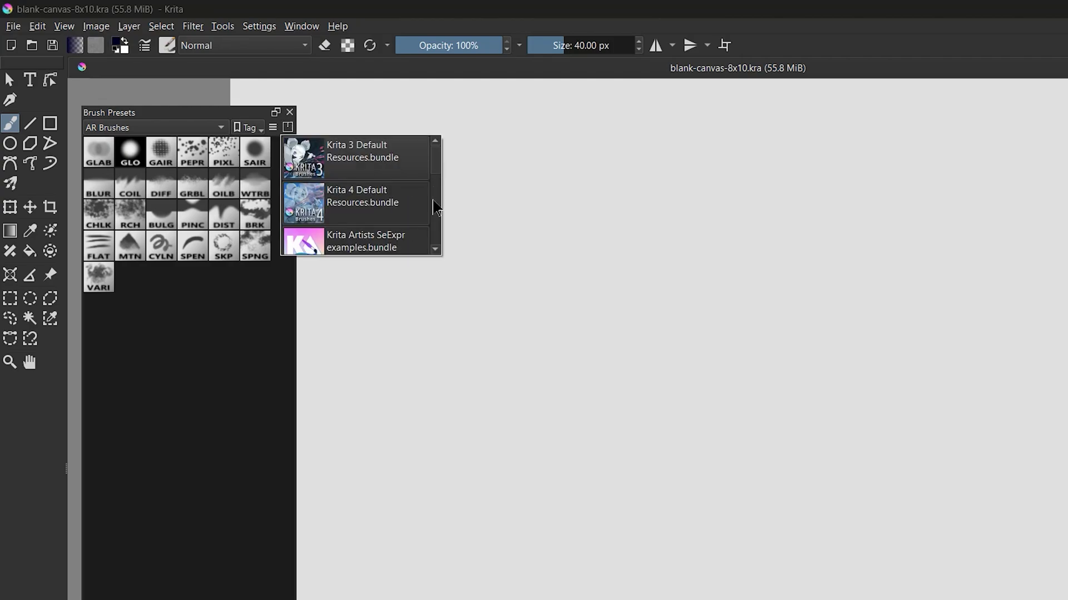
scroll(437, 172, "down", 4)
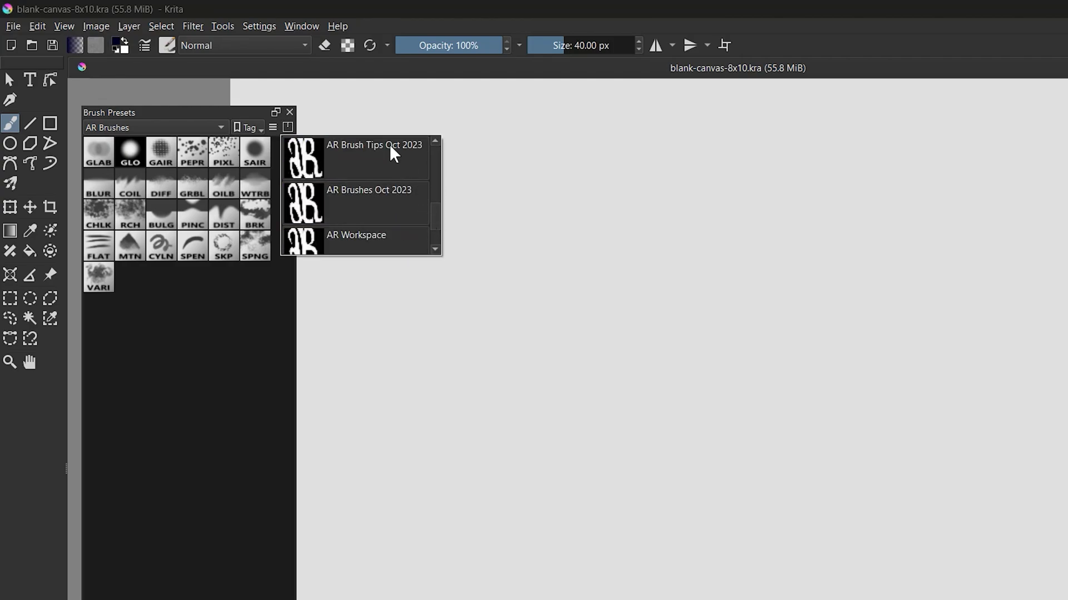
left_click(378, 201)
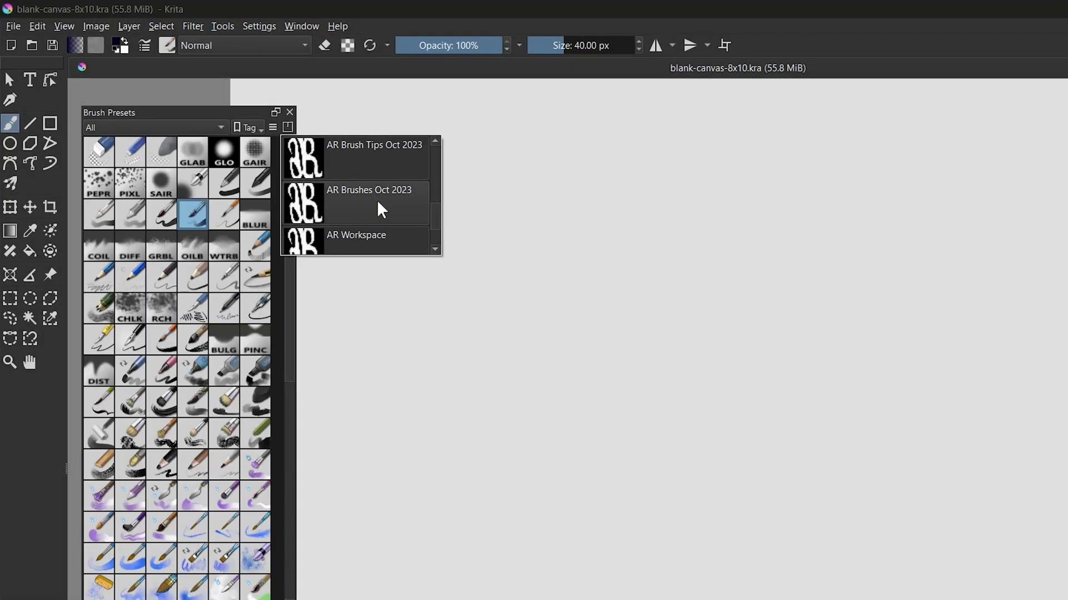
Step: Activate the AR bundles in Manage Resource Libraries, then check the workspace list
left_click(259, 26)
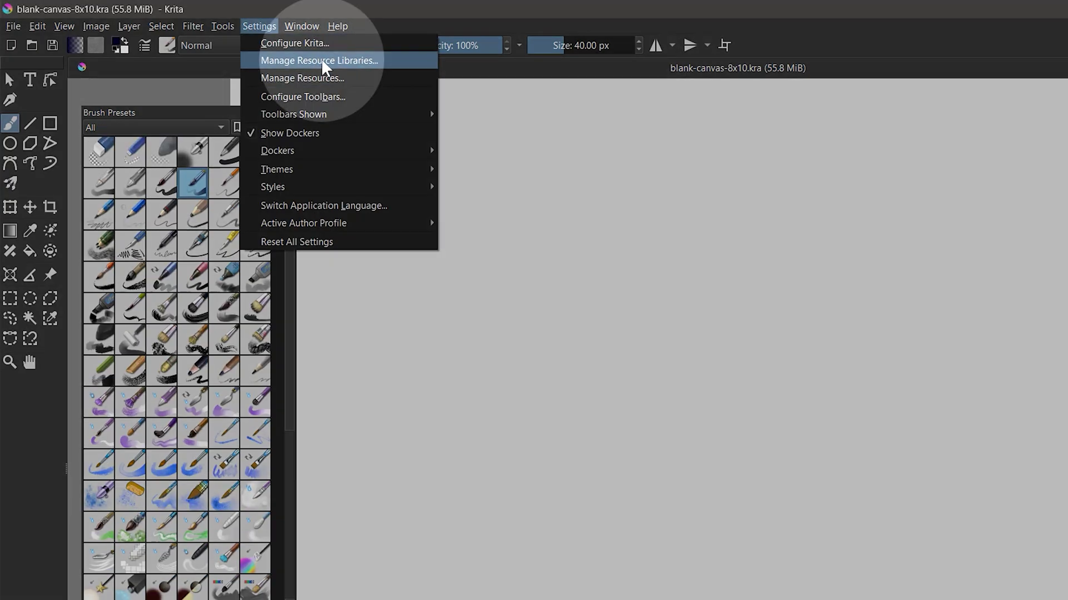
left_click(315, 59)
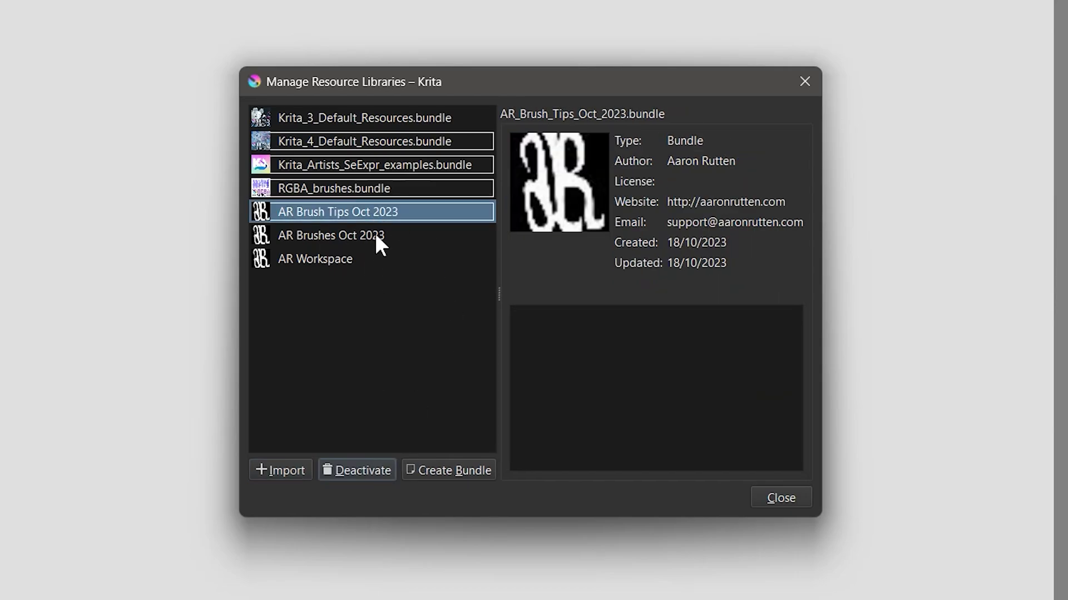
left_click(382, 237)
left_click(356, 259)
left_click(367, 470)
left_click(443, 257)
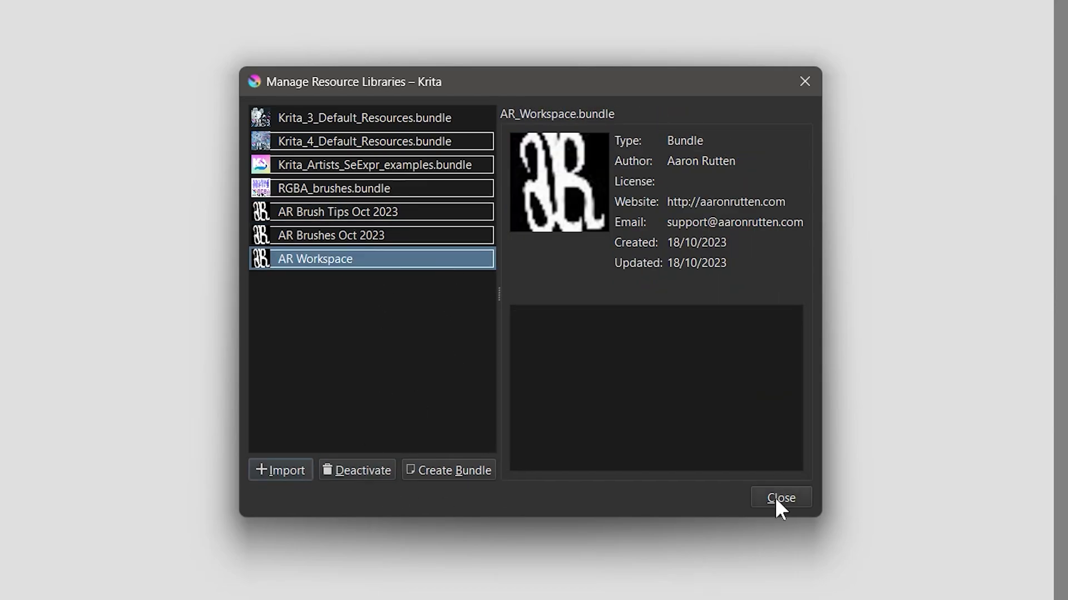
left_click(778, 498)
left_click(301, 26)
mouse_move(410, 84)
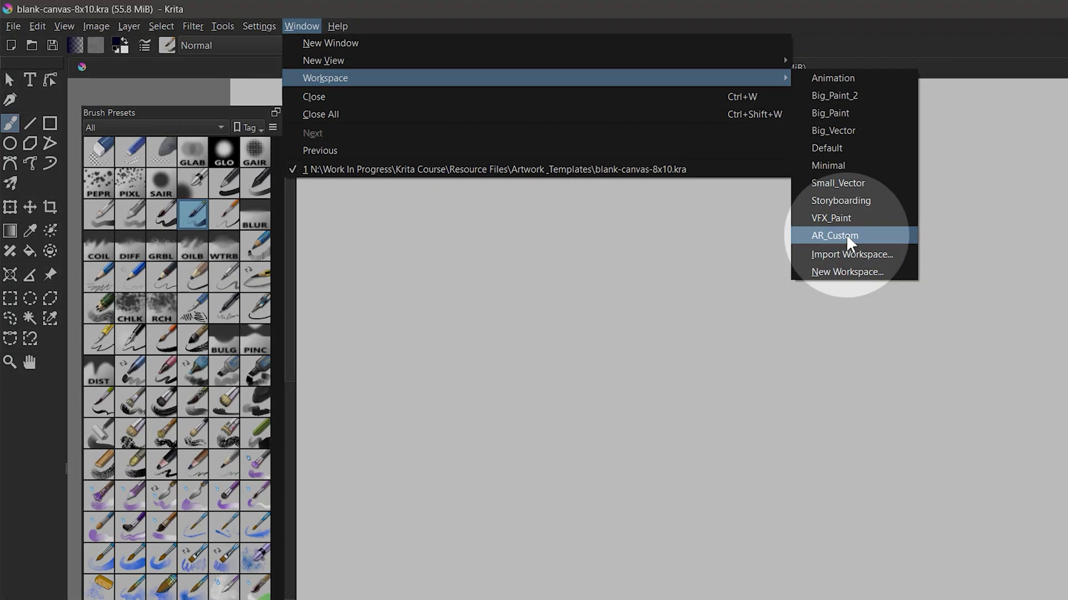
Step: Switch to the AR_Custom workspace and show only AR Brushes presets
left_click(849, 238)
left_click(67, 384)
left_click(69, 399)
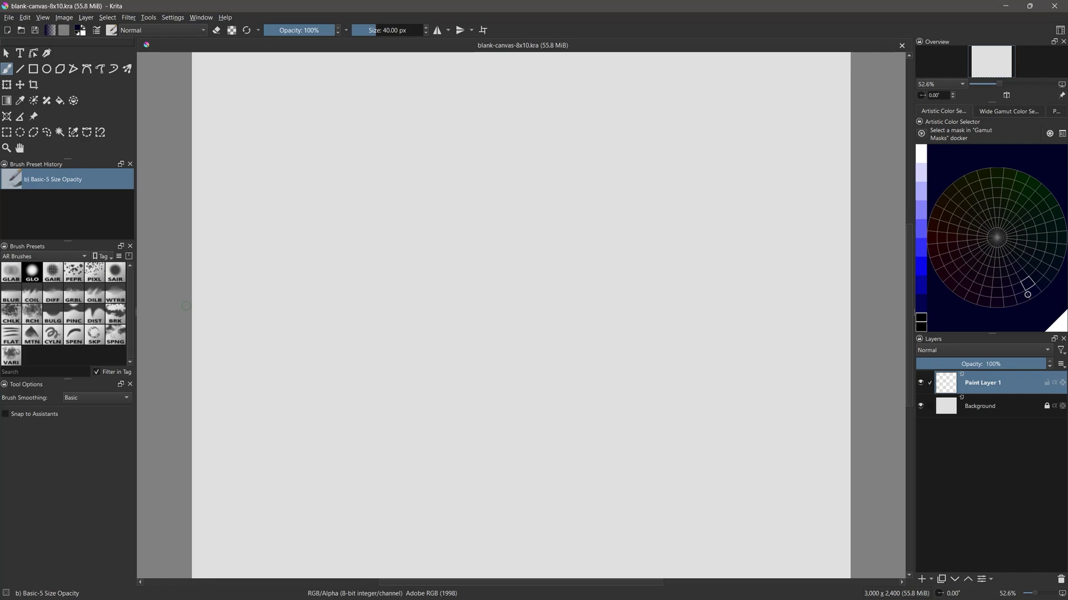
Step: Open Krita's resource folder on disk from Manage Resources
left_click(173, 18)
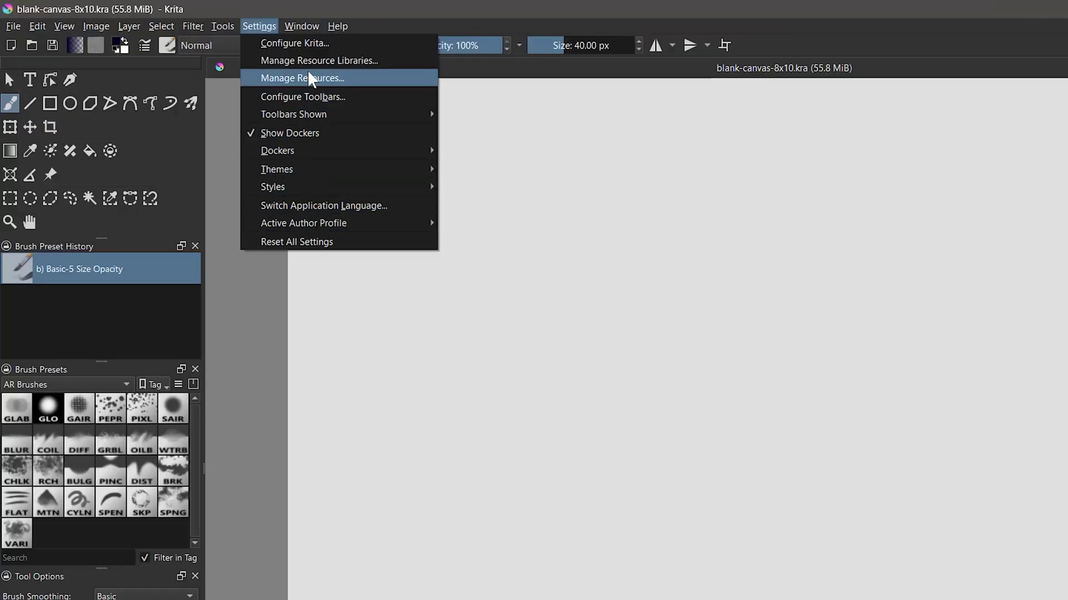
left_click(310, 80)
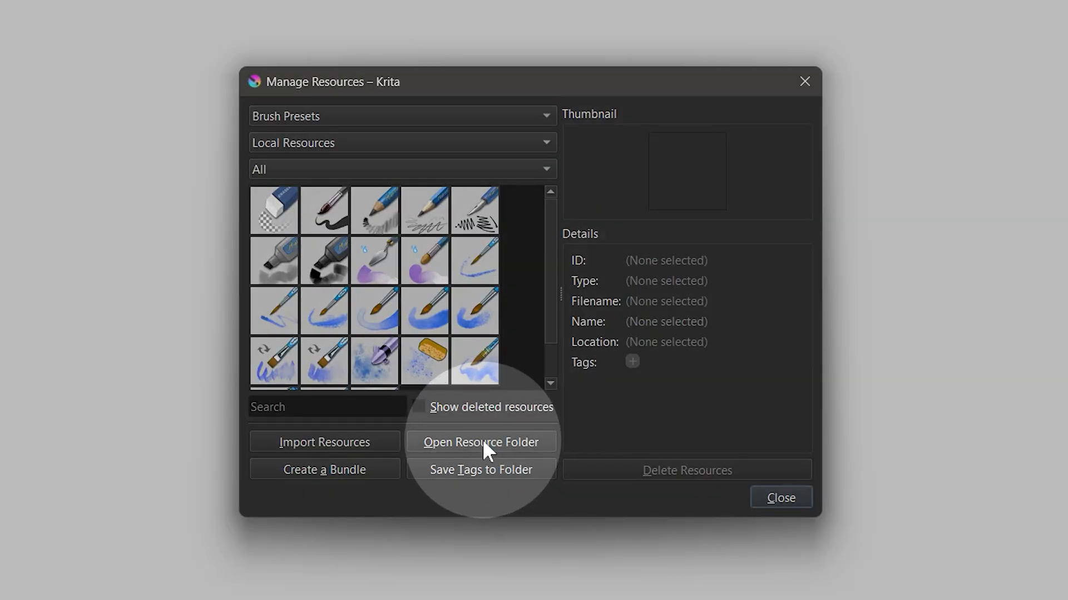
left_click(485, 445)
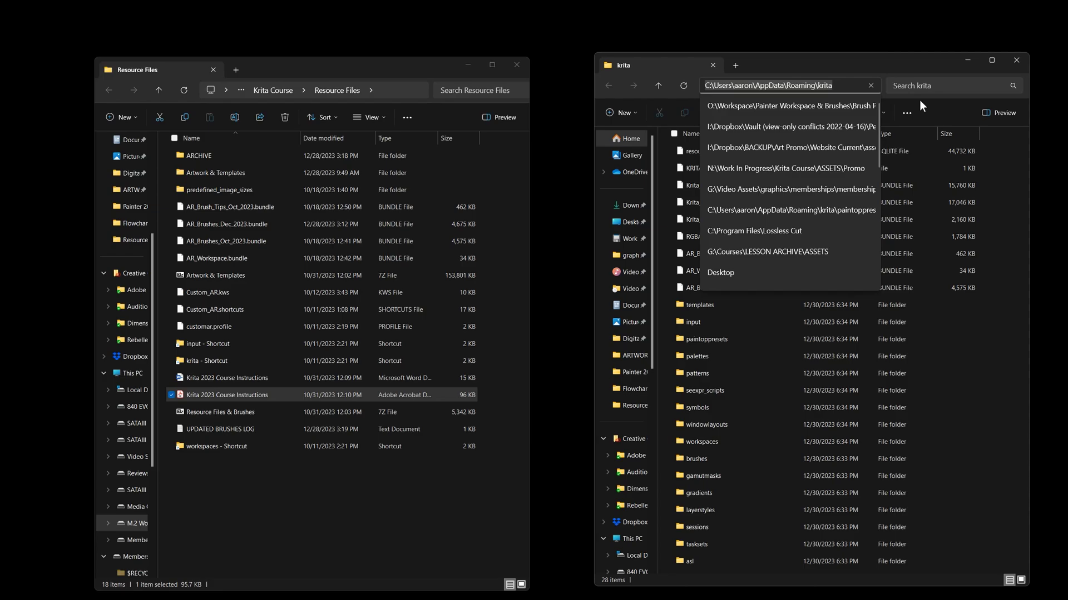
Step: Show the AppData\Roaming\krita folder path beside the Resource Files folder, nothing selected
left_click(767, 86)
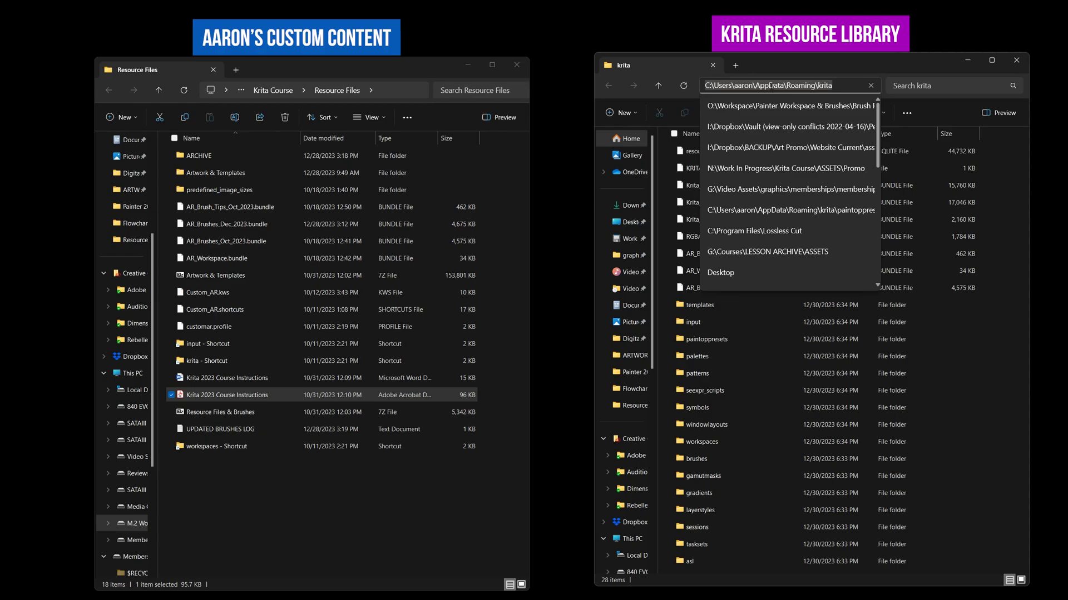
left_click(283, 494)
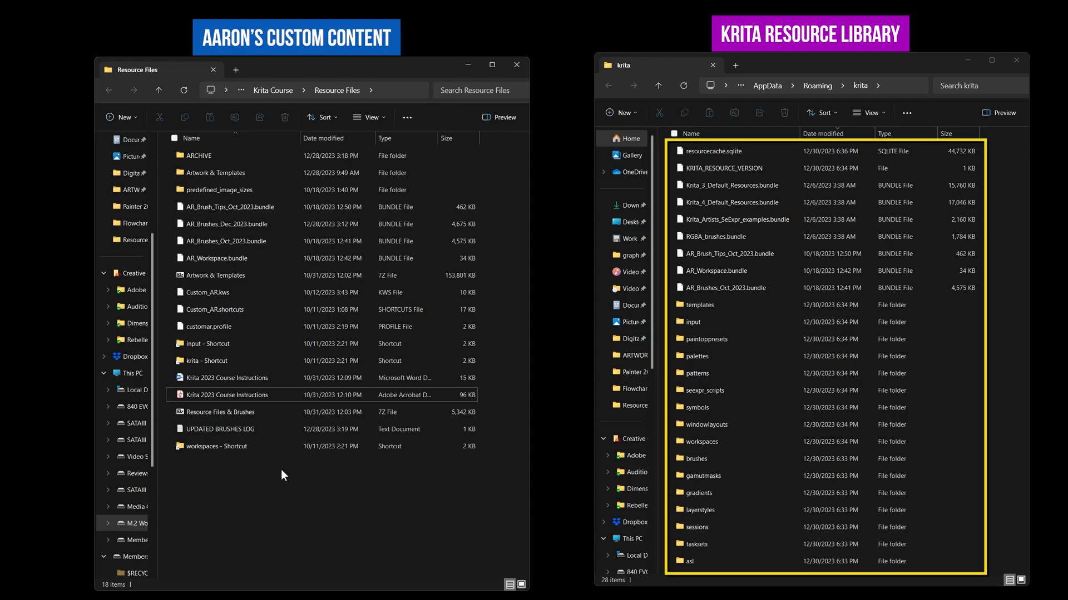
Step: Copy customar.profile into krita\input and predefined_image_sizes into the krita resource folder
left_click(204, 326)
left_click_drag(206, 329, 694, 325)
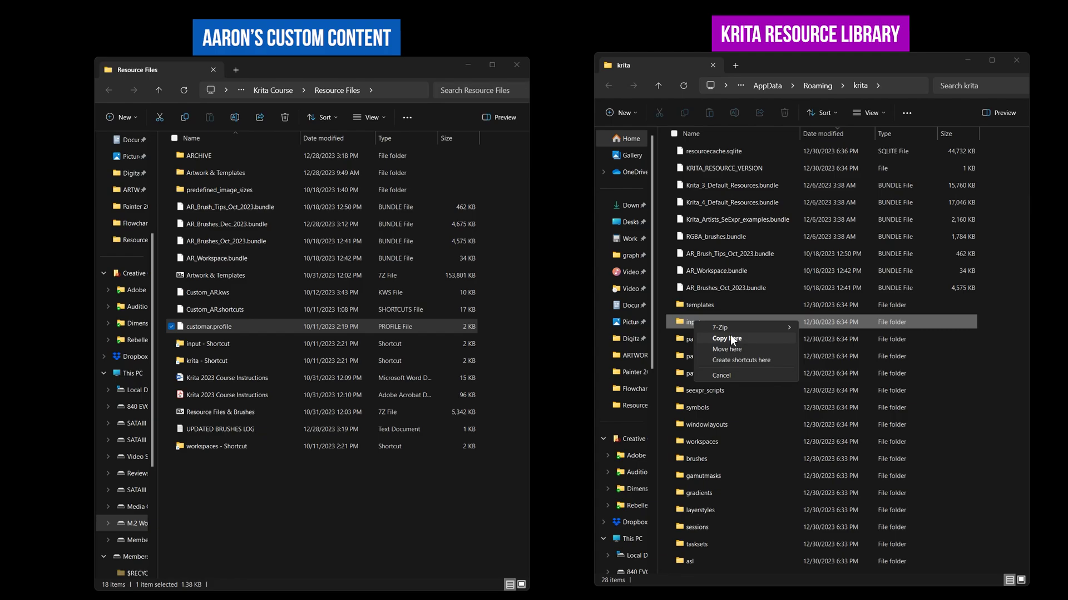
left_click(729, 335)
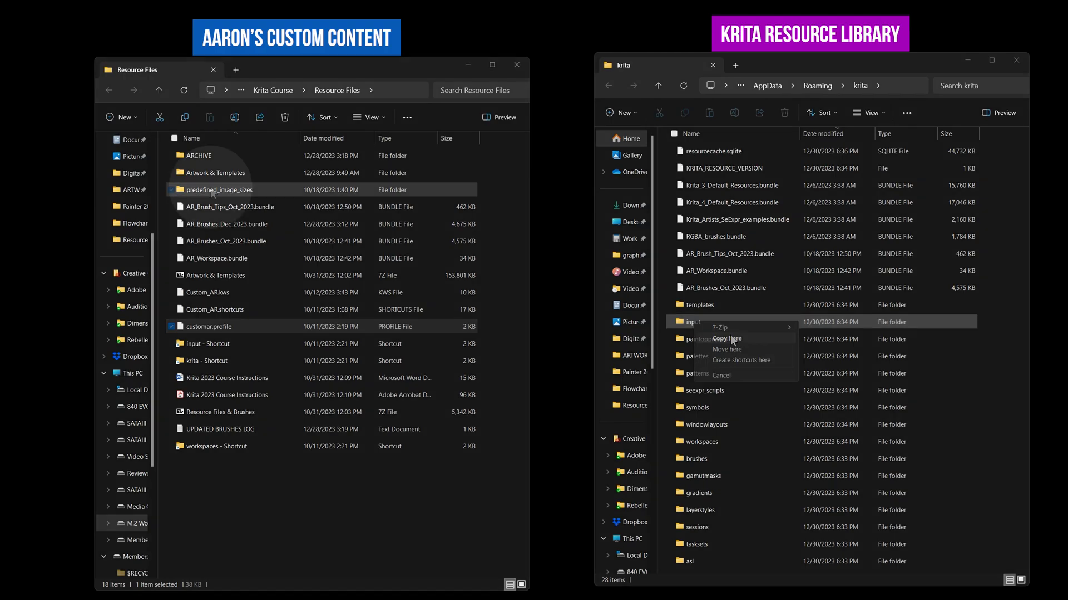
left_click_drag(214, 191, 663, 300)
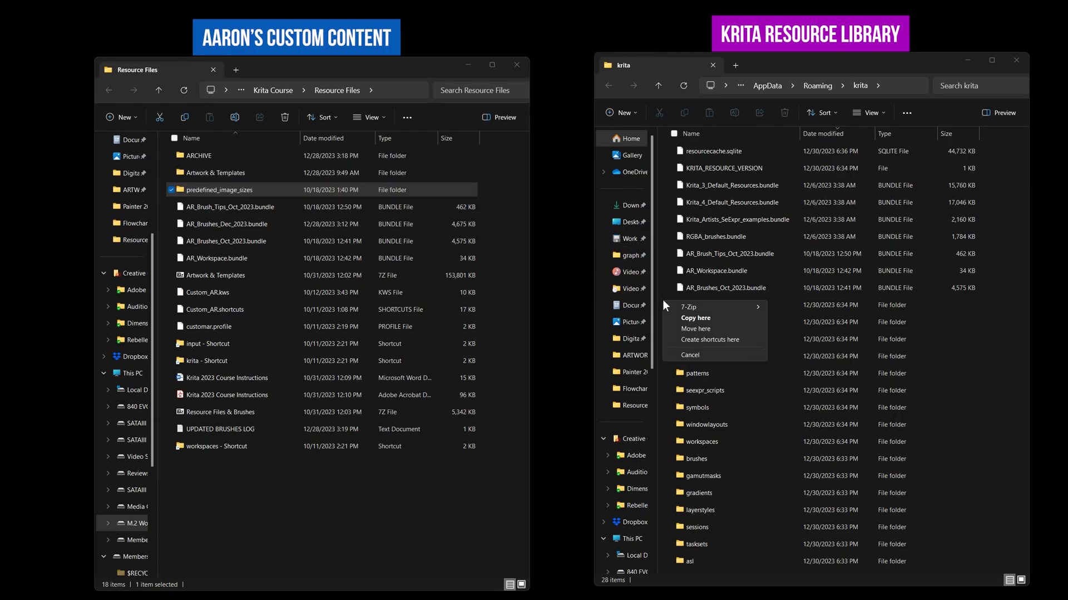
left_click(697, 319)
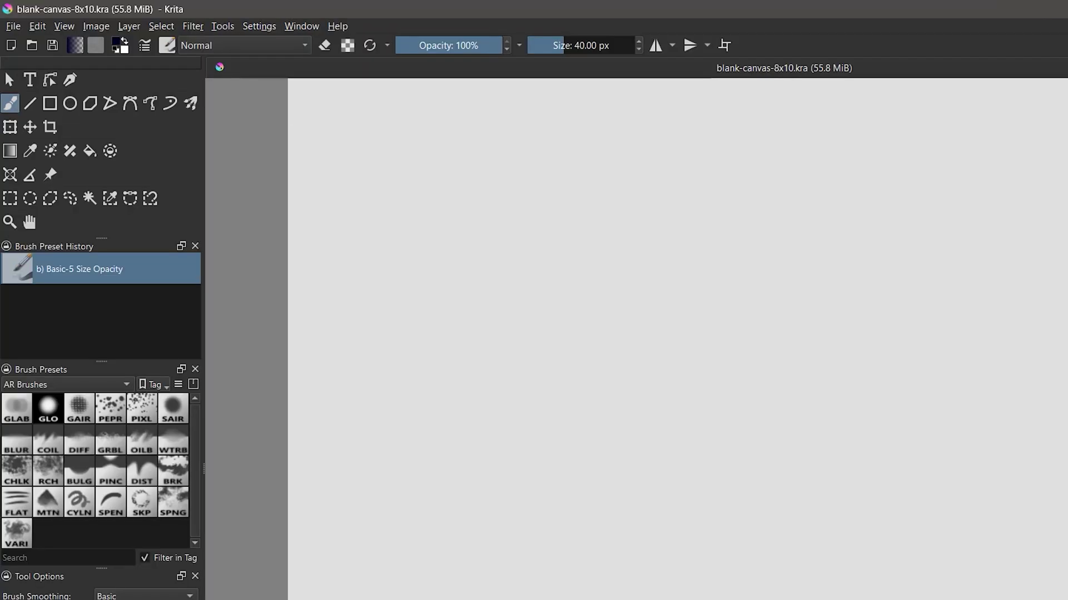
Step: Set the Canvas Input Settings profile to Custom AR in Configure Krita
left_click(202, 17)
mouse_move(173, 17)
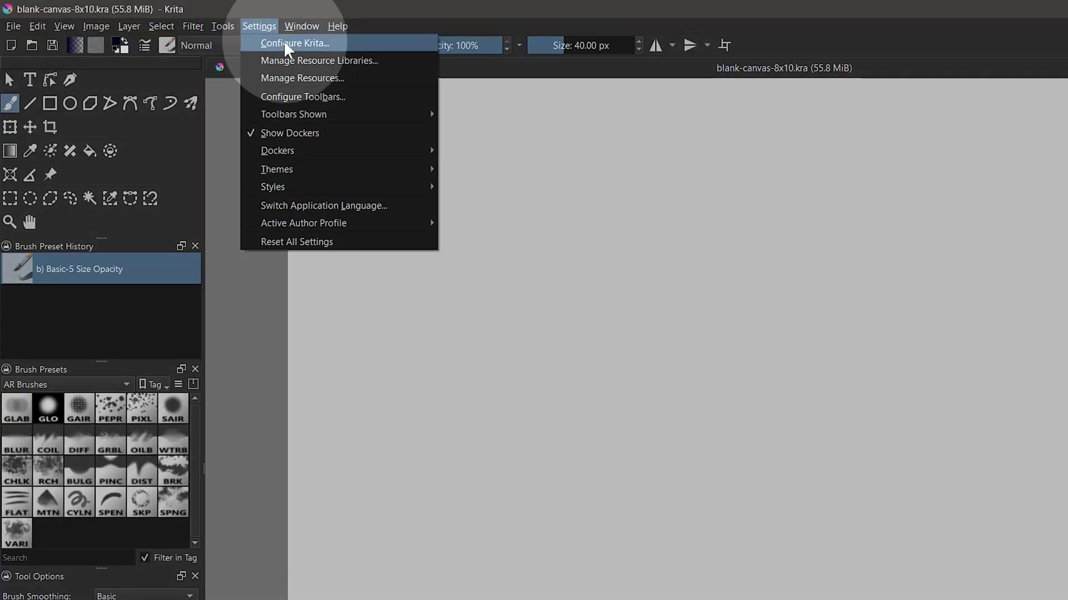
left_click(285, 44)
left_click(282, 179)
left_click(442, 107)
left_click(445, 87)
left_click(487, 107)
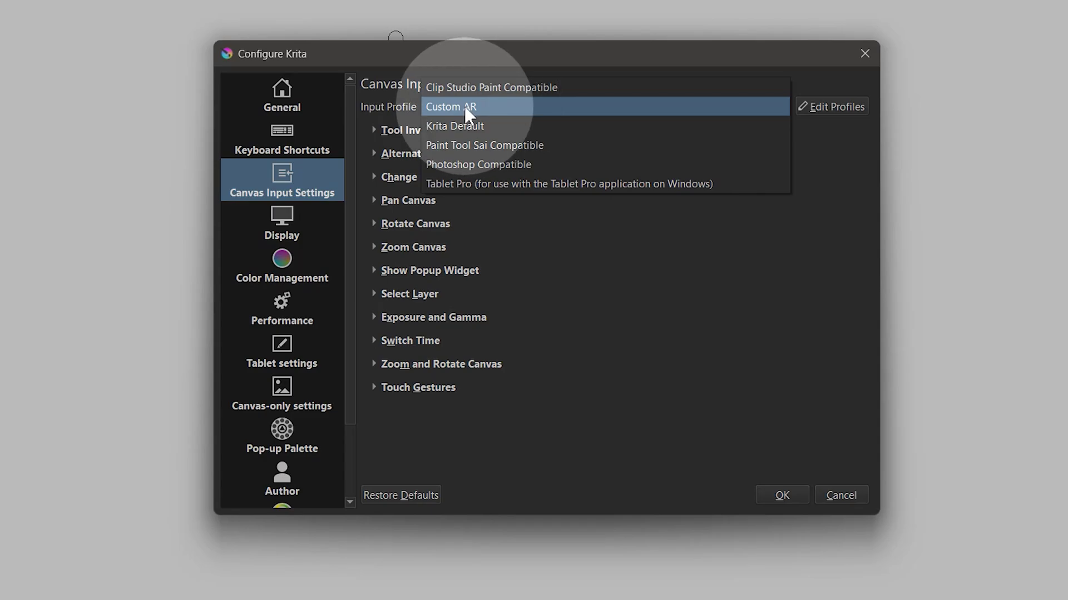
Step: Load the Custom_AR.shortcuts file as custom keyboard shortcuts
left_click(467, 105)
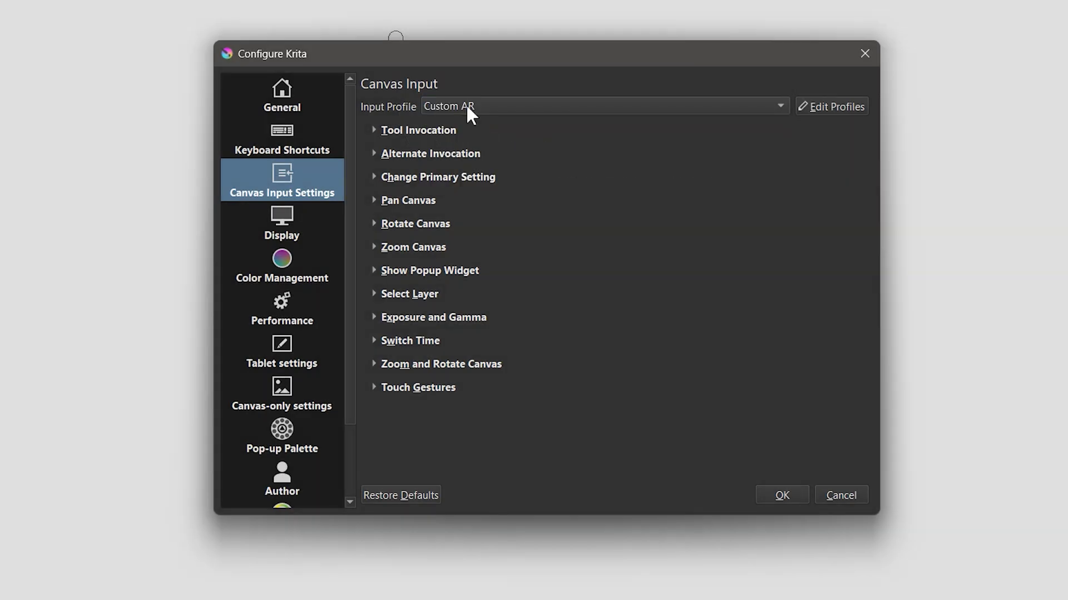
left_click(281, 139)
left_click(704, 473)
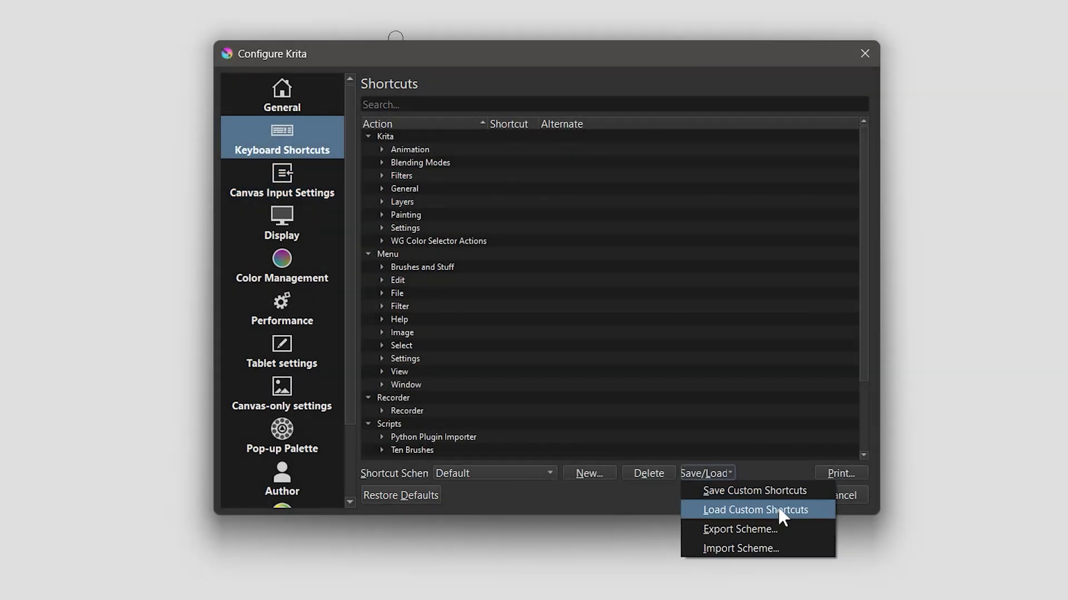
left_click(777, 507)
left_click(442, 288)
double_click(429, 289)
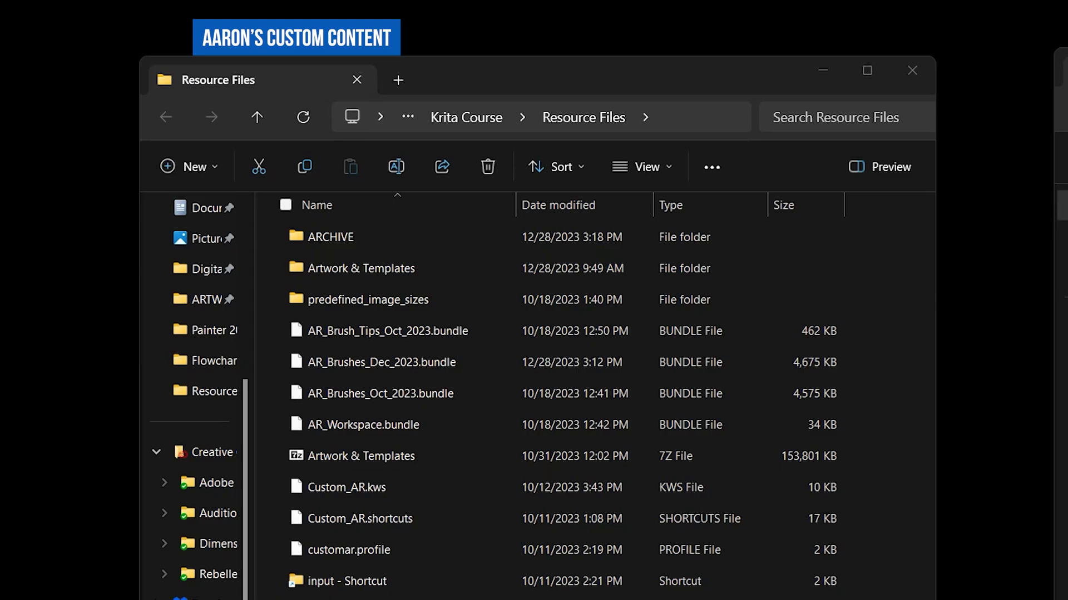
Step: Duplicate AR_Brushes_Oct_2023.bundle in the same folder
right_click(411, 392)
left_click(479, 414)
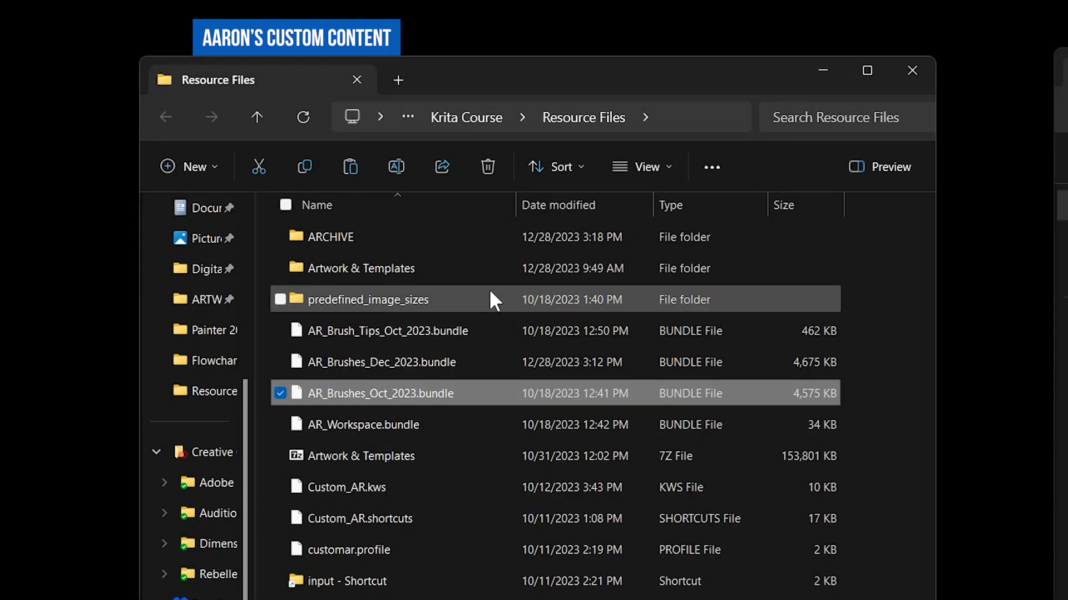
left_click(350, 167)
Step: Rename the duplicate's ending to .zip and open its paintoppresets folder
left_click(422, 393)
left_click_drag(422, 395, 501, 394)
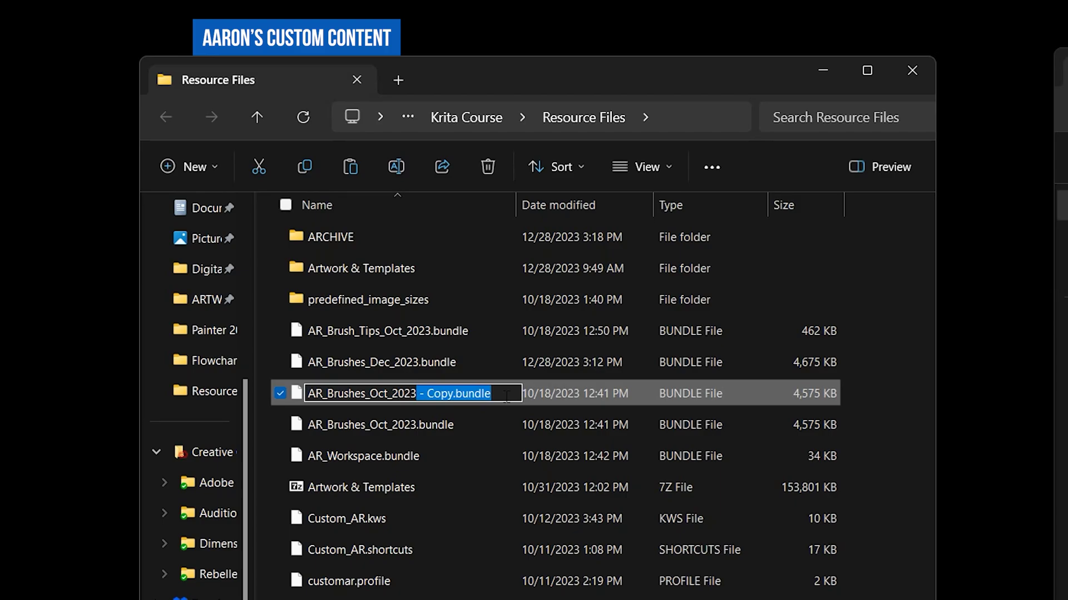
type(".zip")
key("Return")
left_click(1027, 584)
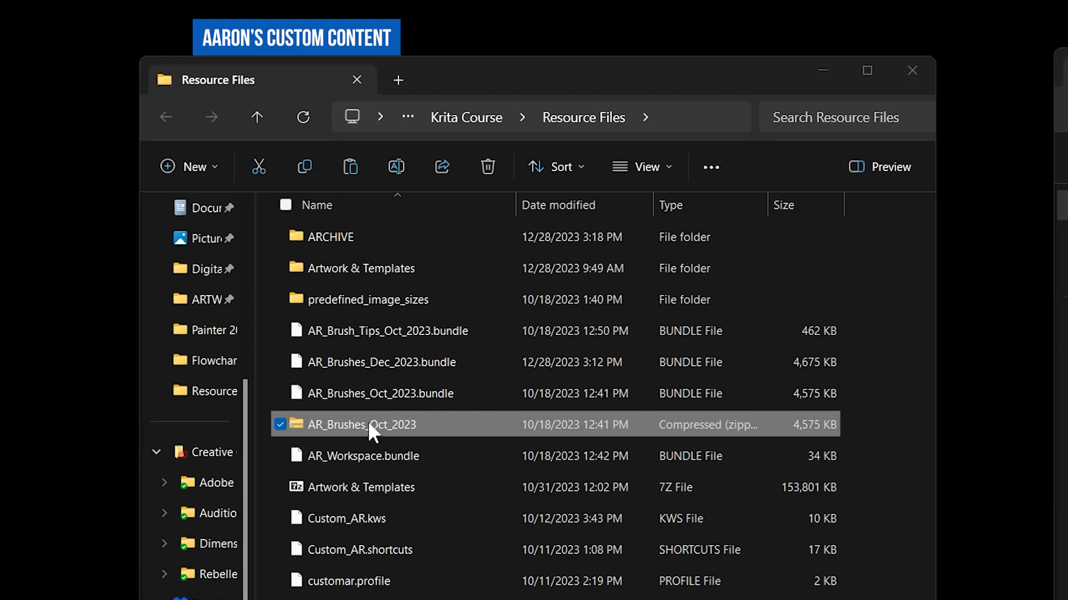
double_click(369, 424)
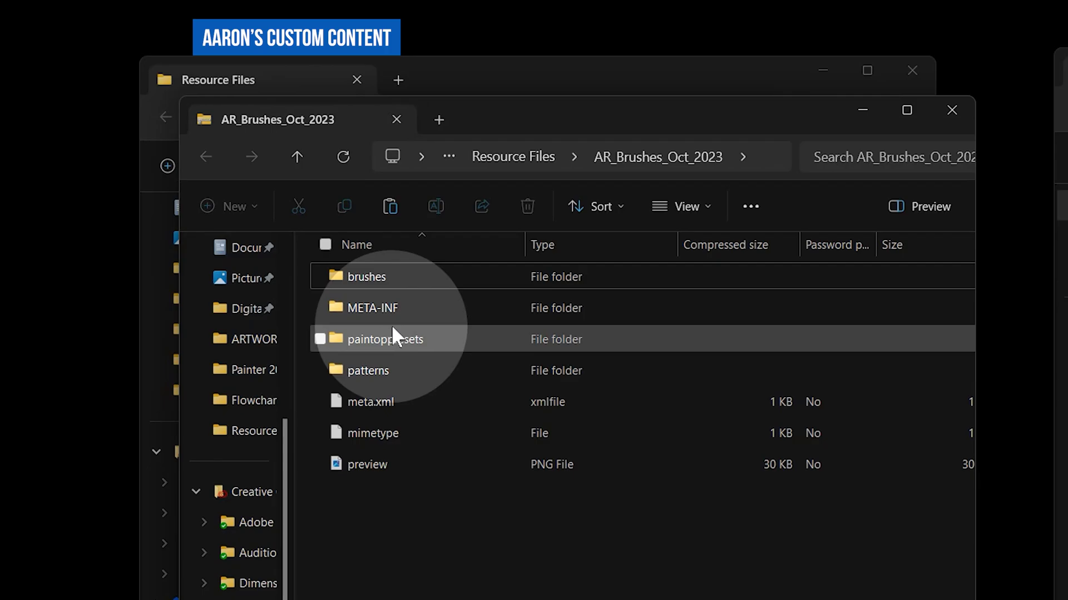
double_click(392, 336)
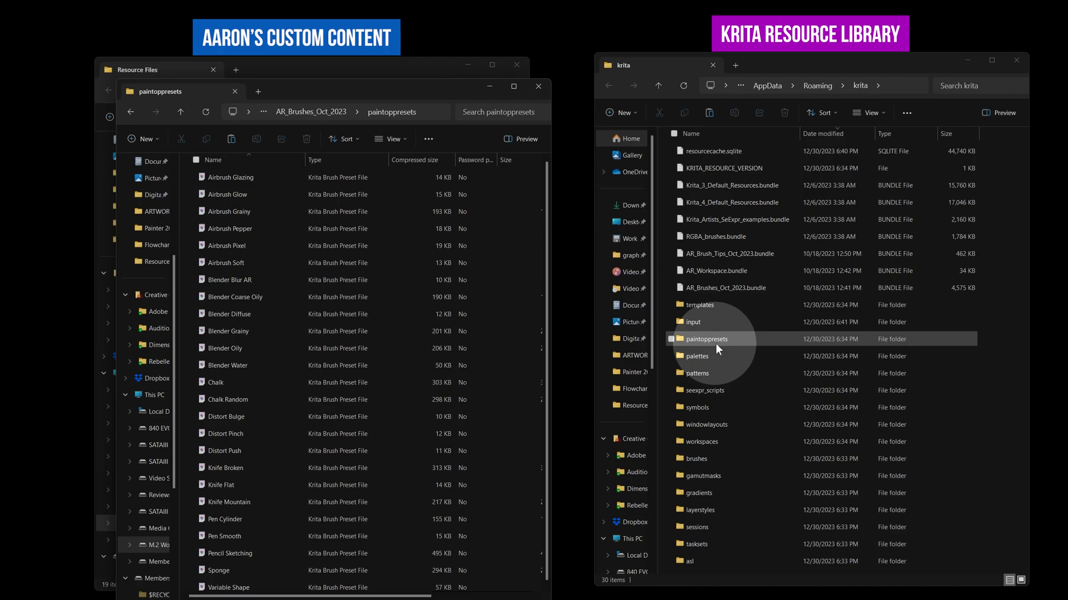
Step: Copy the AR brush presets into Krita's own paintoppresets folder
double_click(707, 339)
left_click_drag(226, 245, 714, 268)
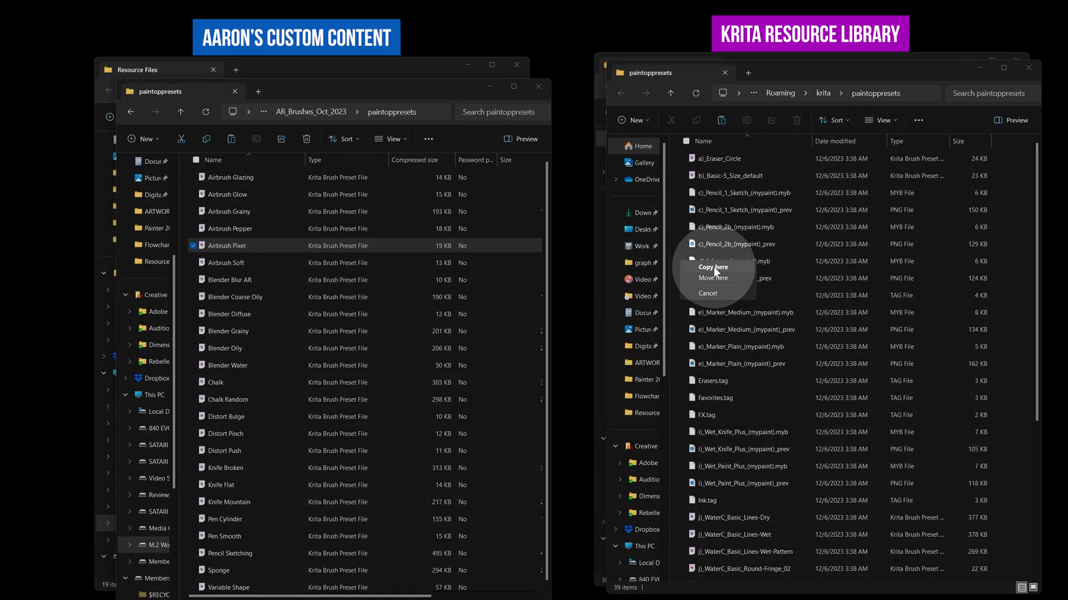
left_click(713, 266)
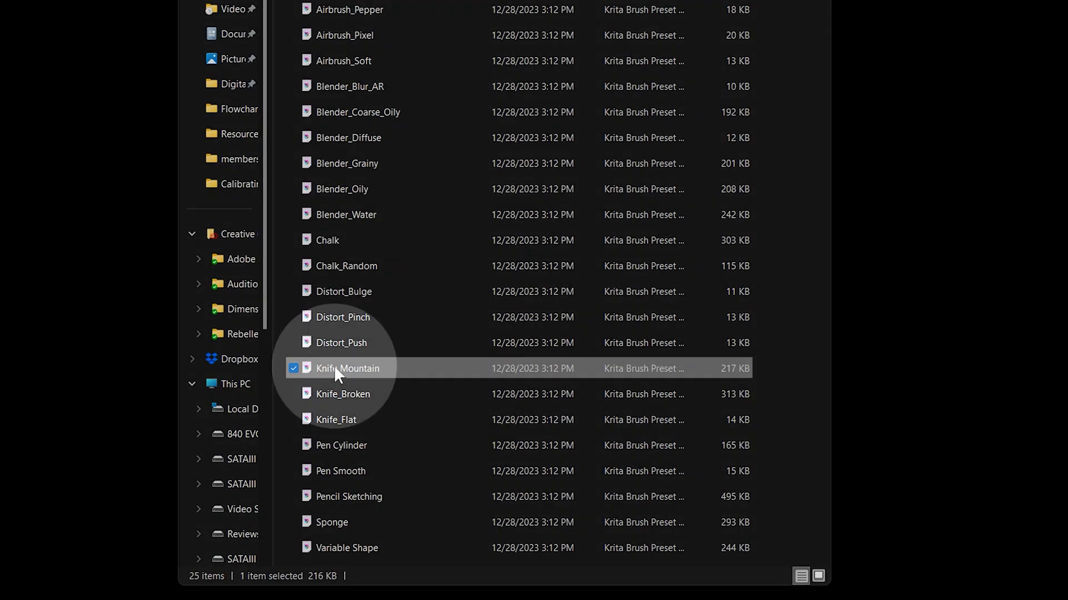
Step: Rename the presets to Knife_Mountain and Pen_Cylinder
left_click(342, 367)
key("BackSpace")
type("_")
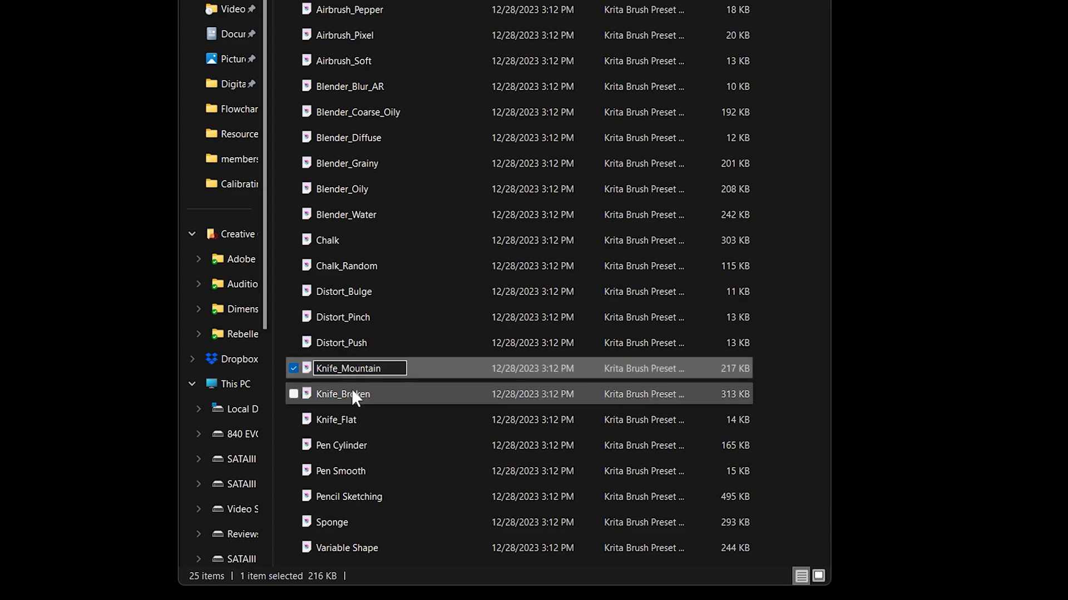
left_click(361, 446)
left_click(338, 442)
left_click(334, 445)
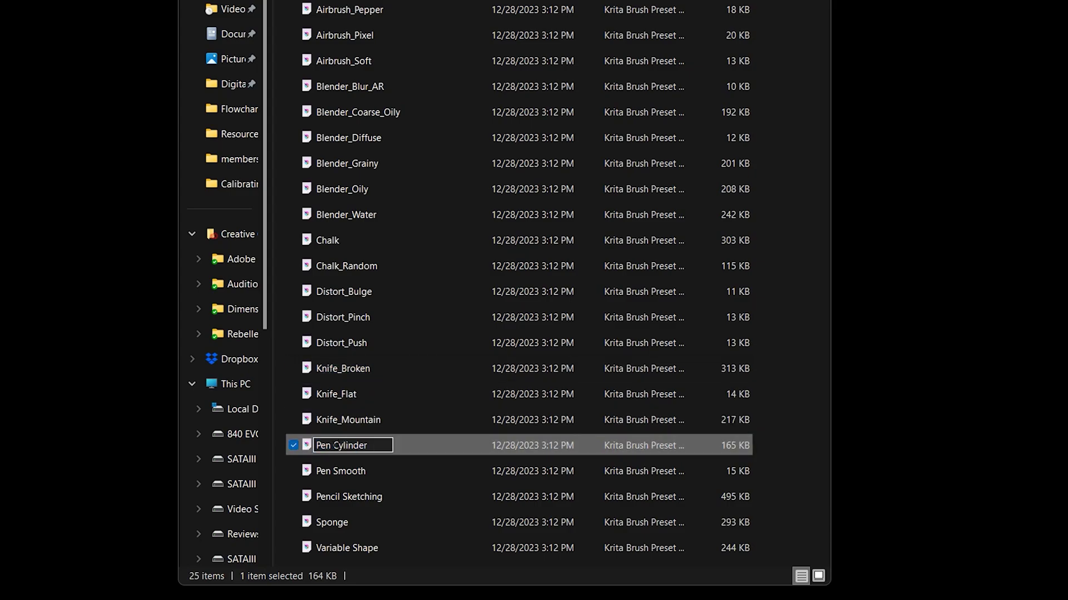
key("BackSpace")
type("_")
left_click(339, 471)
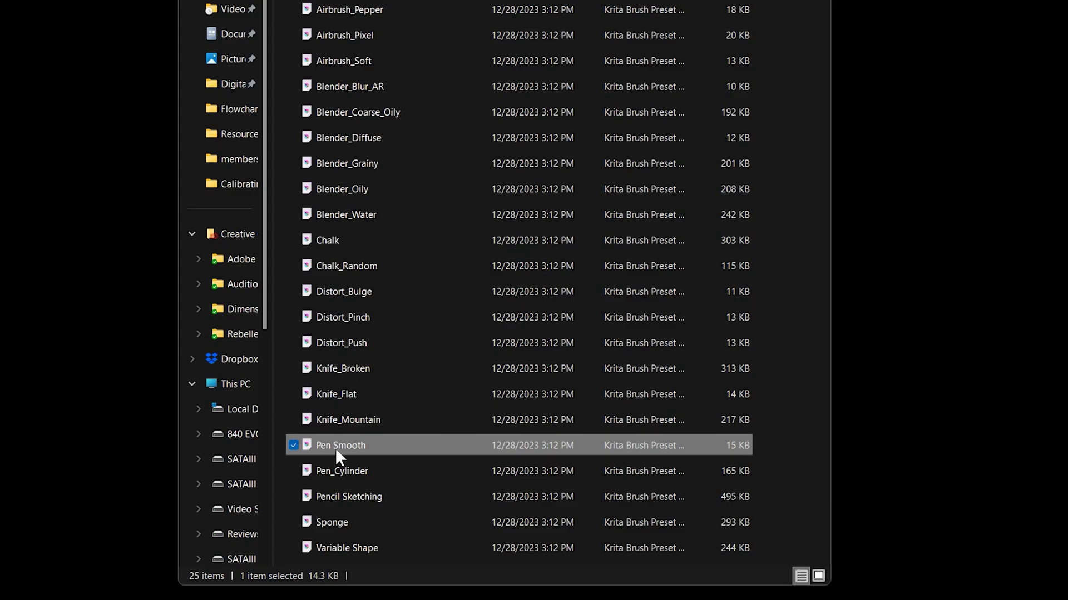
Step: Rename the presets to Pen_Smooth, Pencil_Sketching and Variable_Shape
left_click(335, 448)
left_click(335, 446)
key("BackSpace")
type("_")
left_click(355, 490)
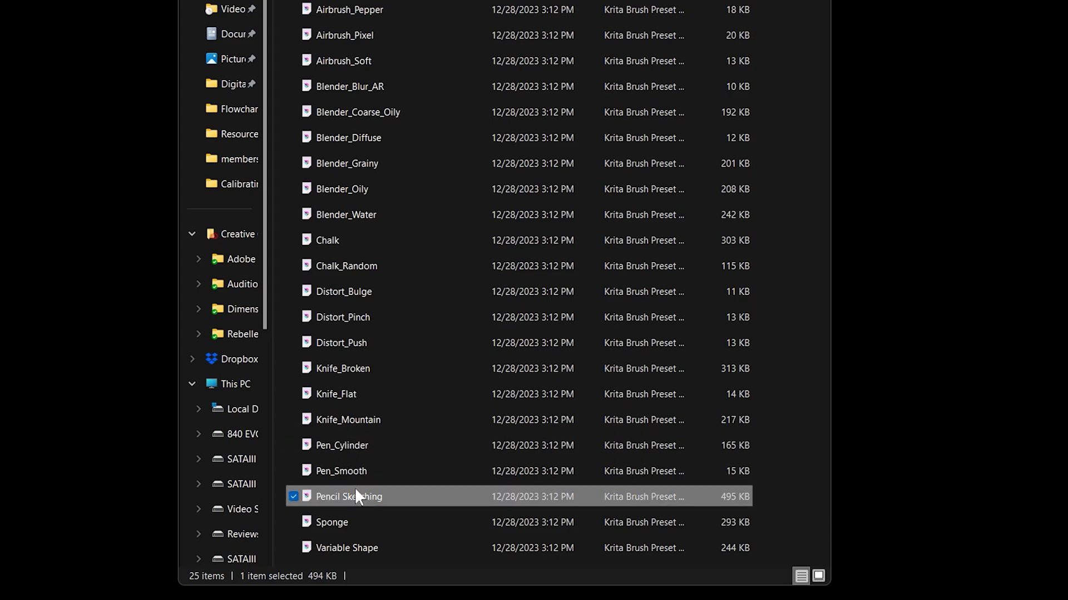
left_click(354, 490)
left_click(343, 497)
key("BackSpace")
type("_")
left_click(356, 545)
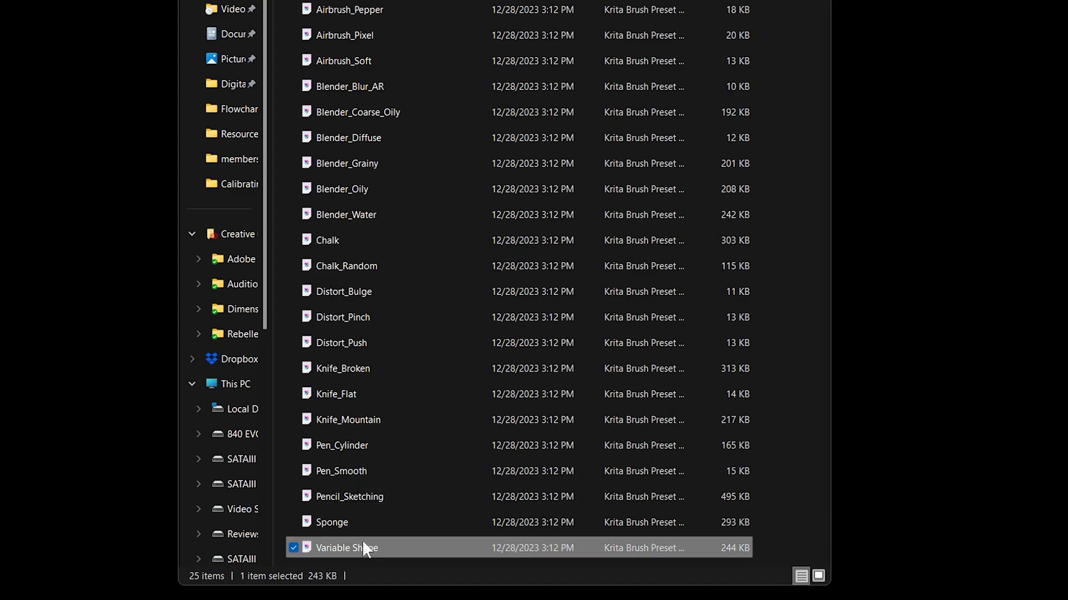
left_click(359, 546)
left_click(353, 548)
key("BackSpace")
type("_")
left_click(412, 492)
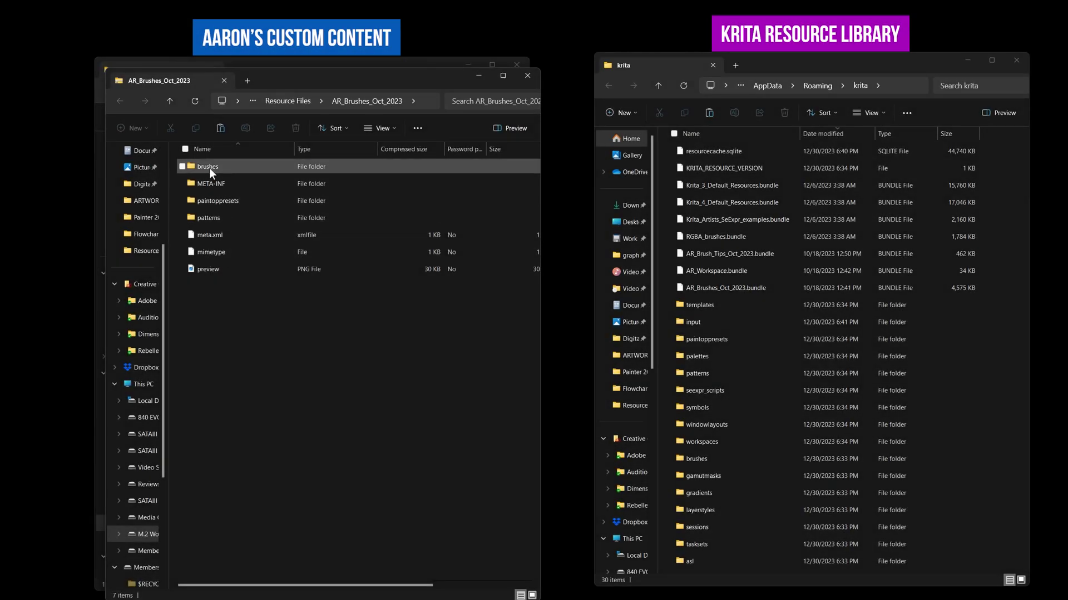
Step: Open the brushes folder inside the zipped bundle, then Krita's Manage Resources dialog from Settings
double_click(209, 168)
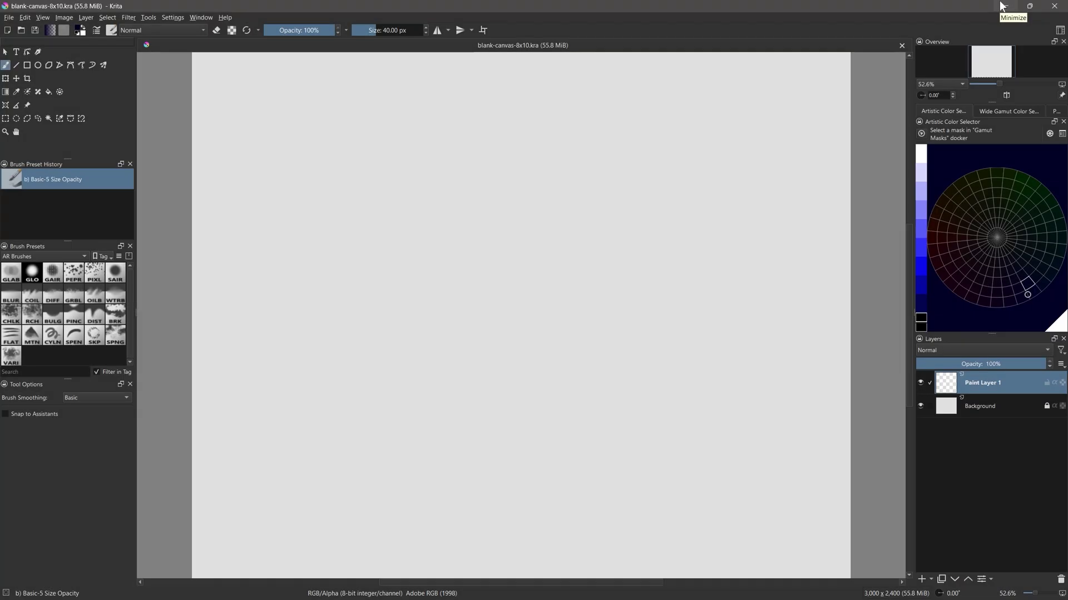
left_click(172, 17)
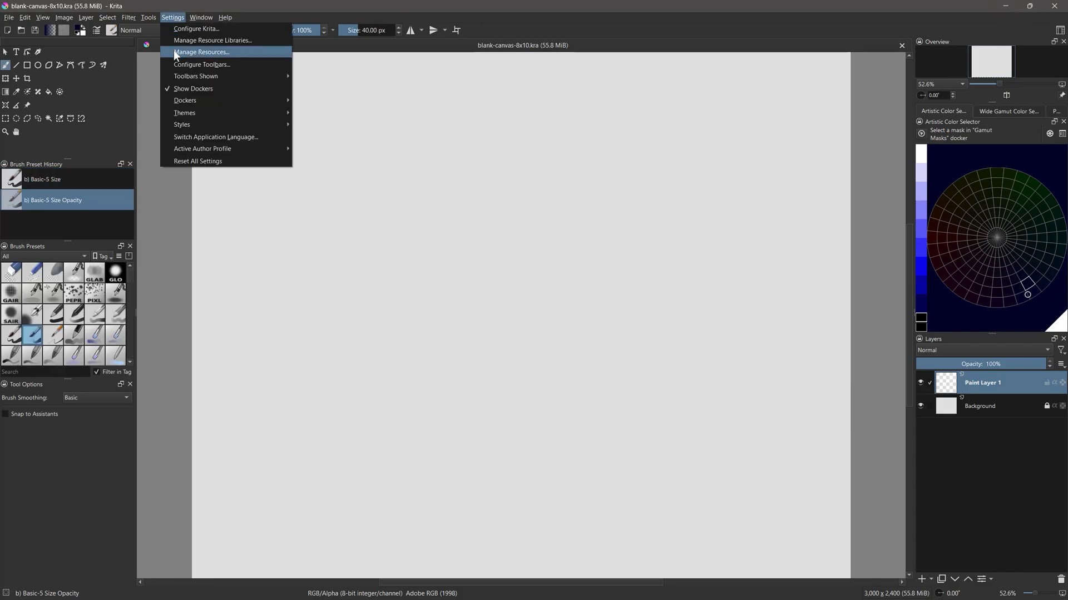
left_click(175, 56)
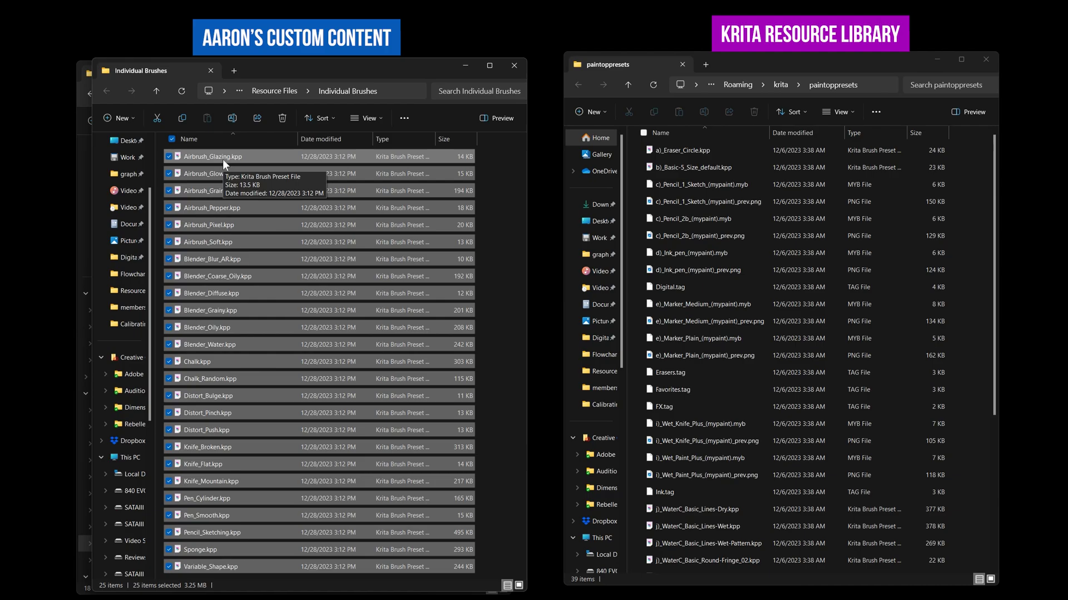
Step: Copy the 25 AR .kpp brush presets from Individual Brushes into Krita's paintoppresets folder
left_click_drag(222, 159, 632, 170)
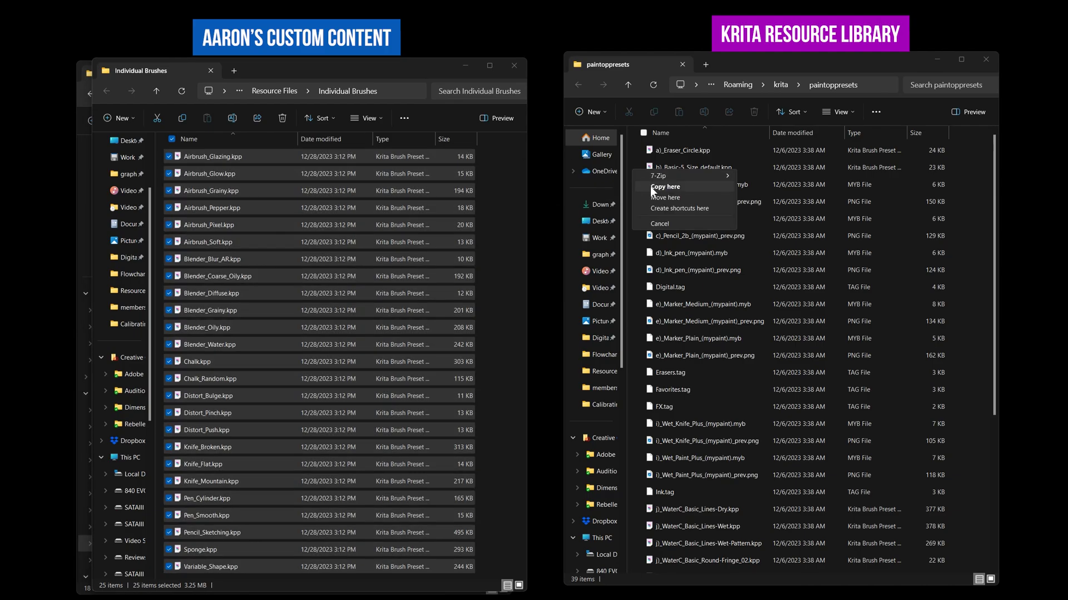
left_click(651, 187)
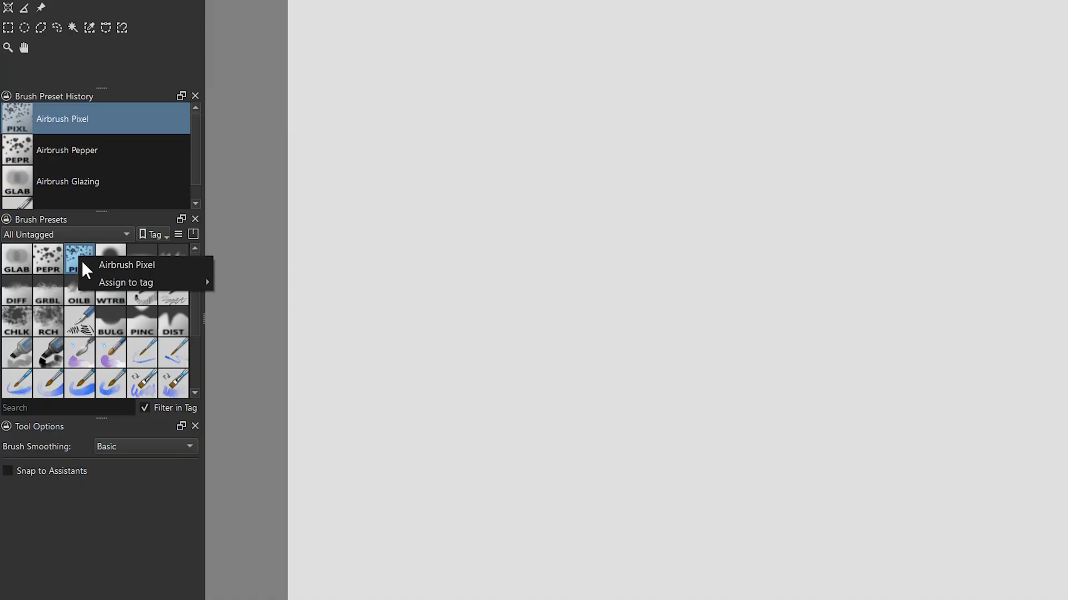
Step: Tag the Airbrush and Blender AR presets with AR Brushes, then check the installed bundles
left_click(108, 258)
right_click(111, 258)
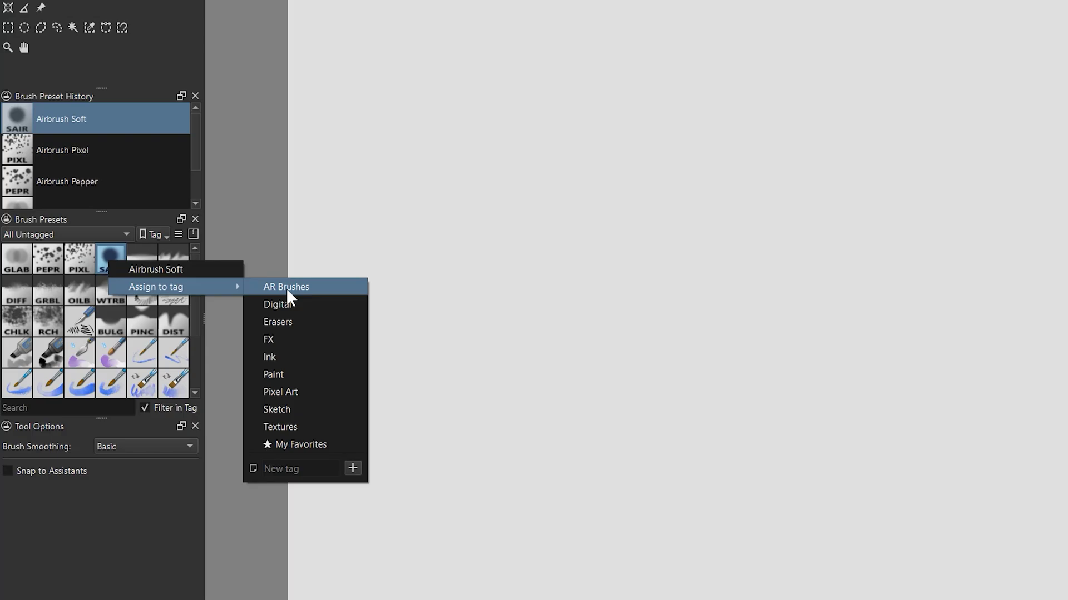
right_click(153, 259)
right_click(177, 255)
right_click(24, 292)
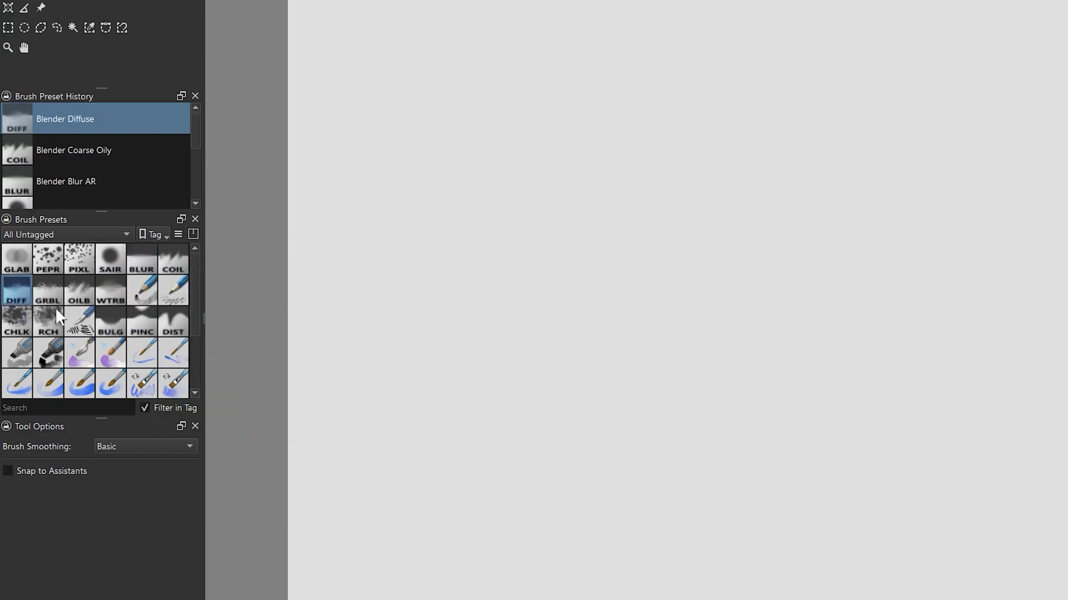
right_click(48, 290)
right_click(79, 291)
right_click(111, 290)
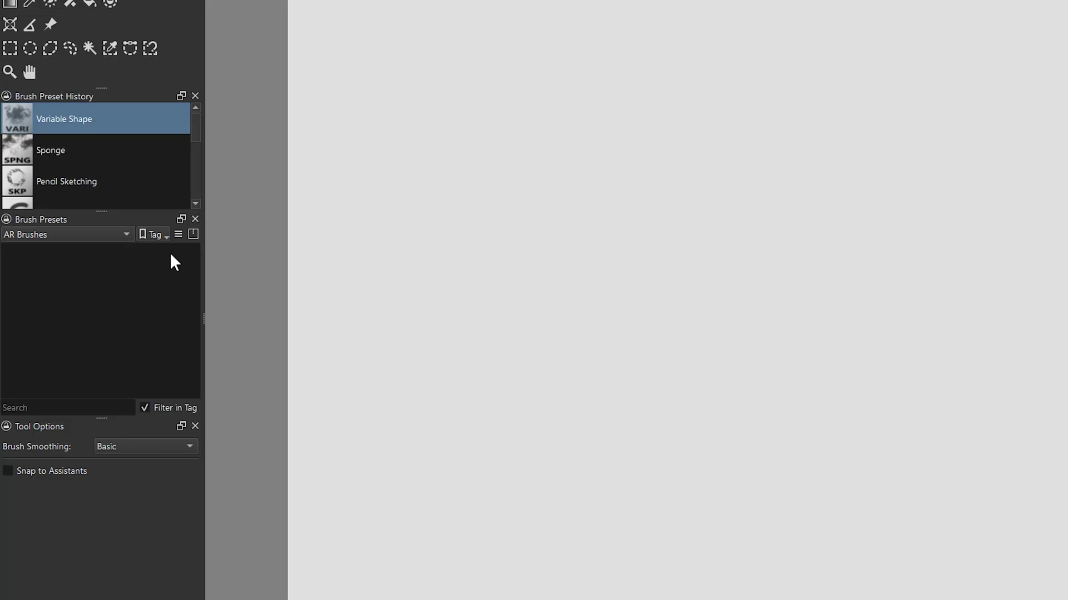
left_click(178, 234)
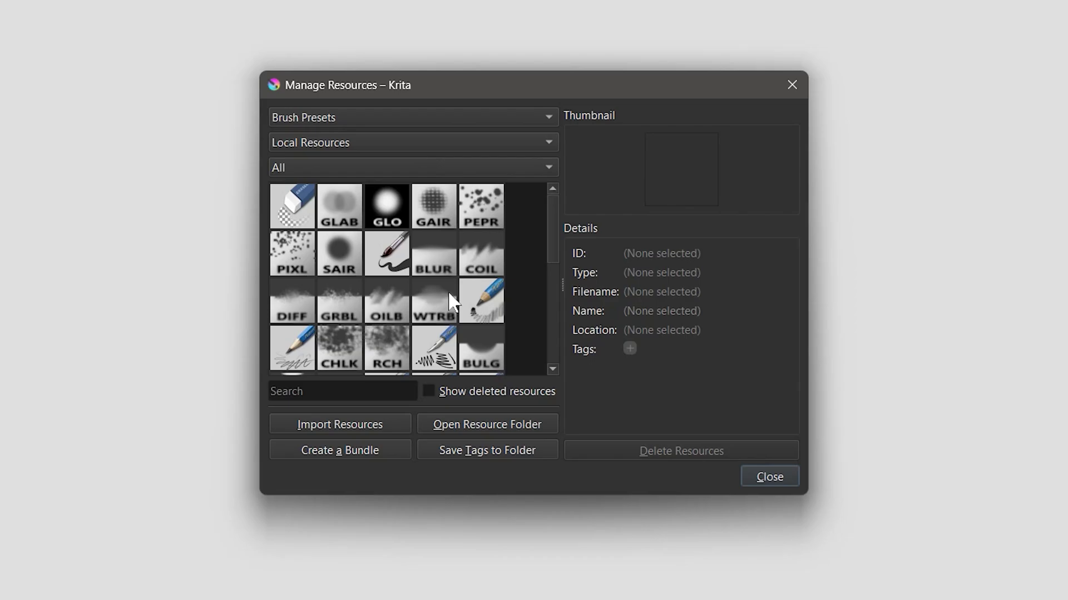
Step: Start a new bundle of Brush Presets and add the Airbrush and Chalk presets
left_click(354, 449)
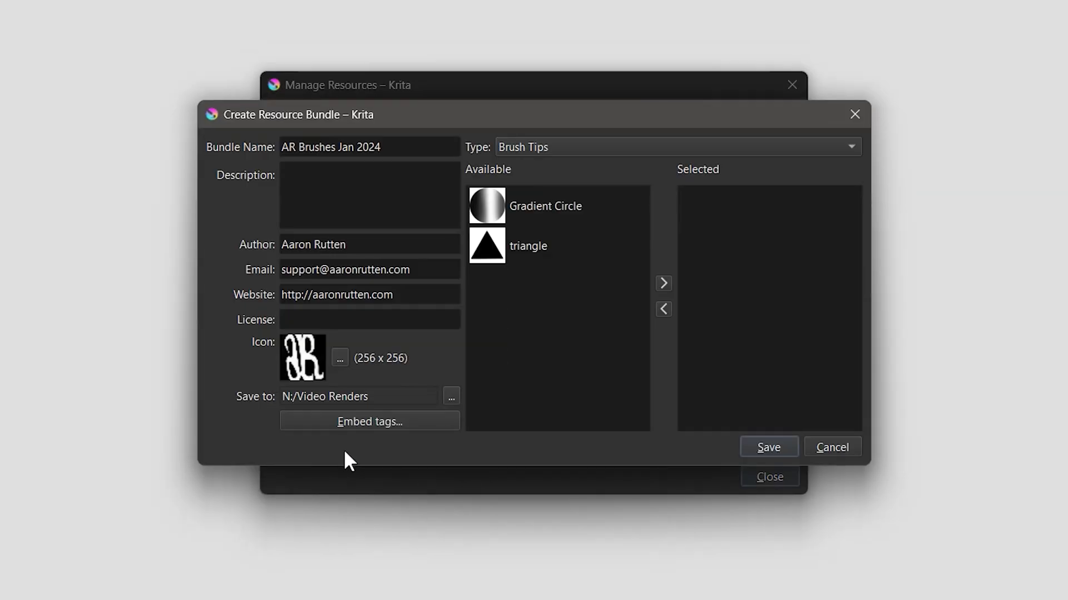
left_click(551, 146)
left_click(552, 169)
left_click(592, 252)
scroll(643, 222, "down", 2)
left_click(565, 295, "shift")
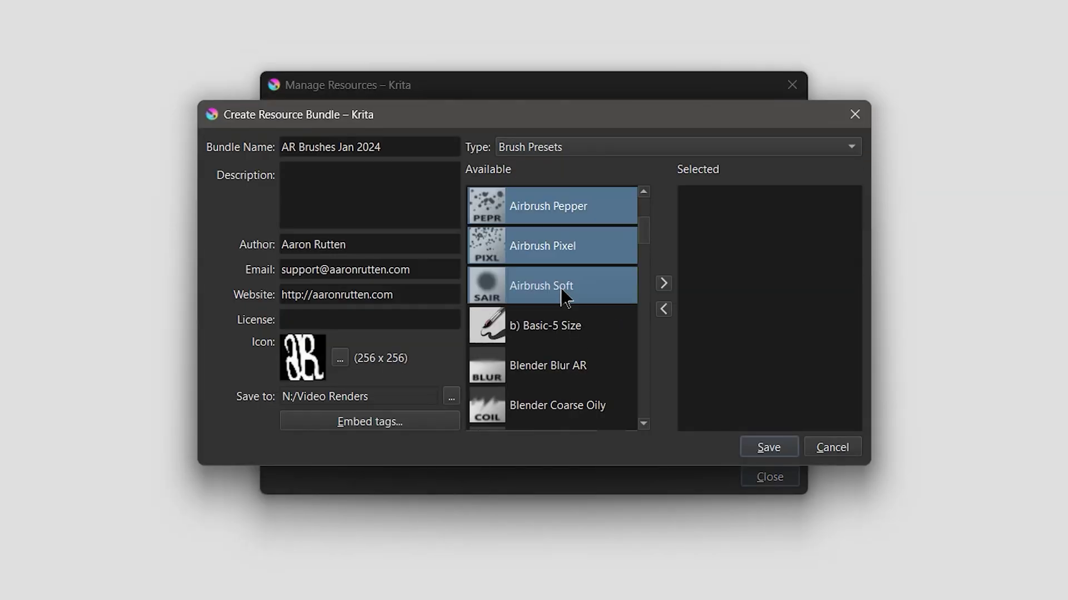
left_click(663, 283)
scroll(595, 222, "down", 3)
left_click(544, 325)
key("shift+Up")
left_click(663, 283)
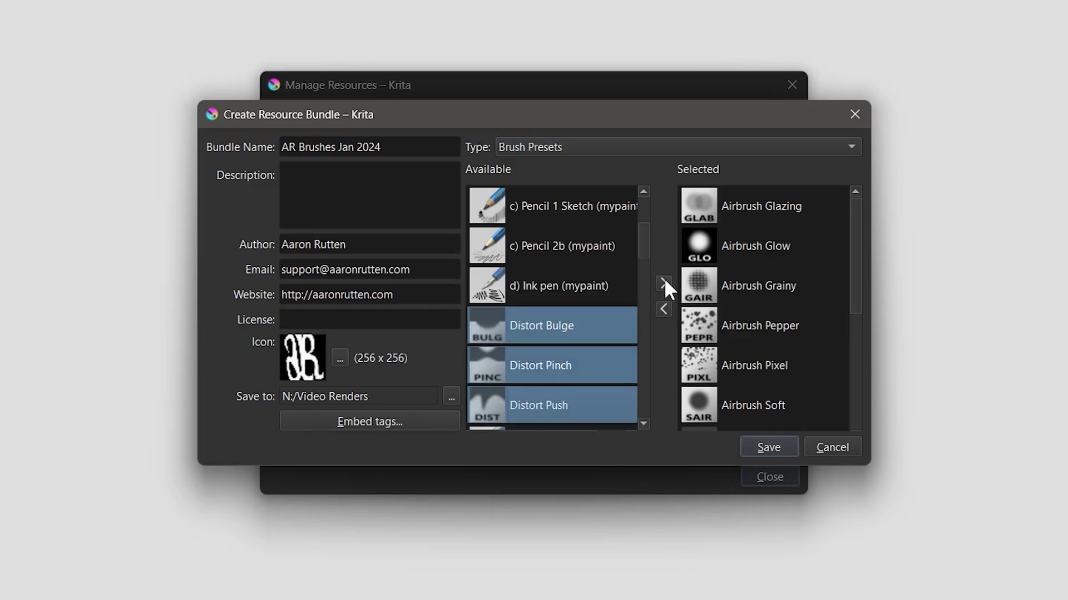
Step: Add the Distort, Blender, Knife, Pen and Pencil Sketching presets to the bundle
left_click(663, 283)
scroll(643, 231, "up", 5)
left_click(663, 283)
left_click(661, 283)
scroll(643, 278, "down", 15)
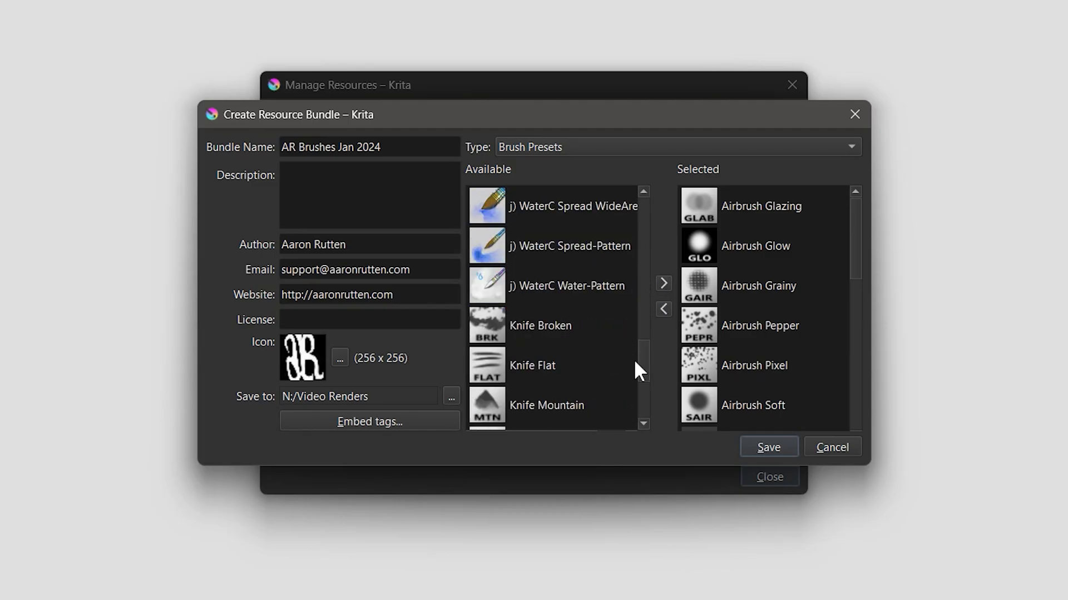
left_click(663, 283)
left_click(664, 283)
scroll(639, 384, "up", 15)
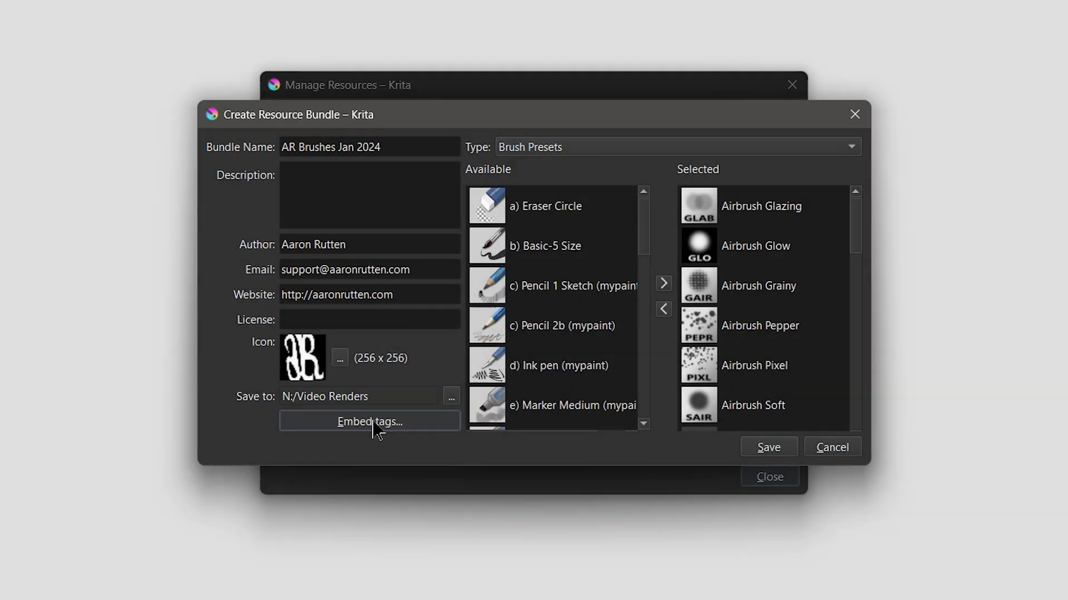
Step: Embed the AR Brushes, Blenders AR, Palette Knives AR and Rendering AR tags, then save the bundle
left_click(368, 421)
left_click(386, 193)
left_click(382, 204, "ctrl")
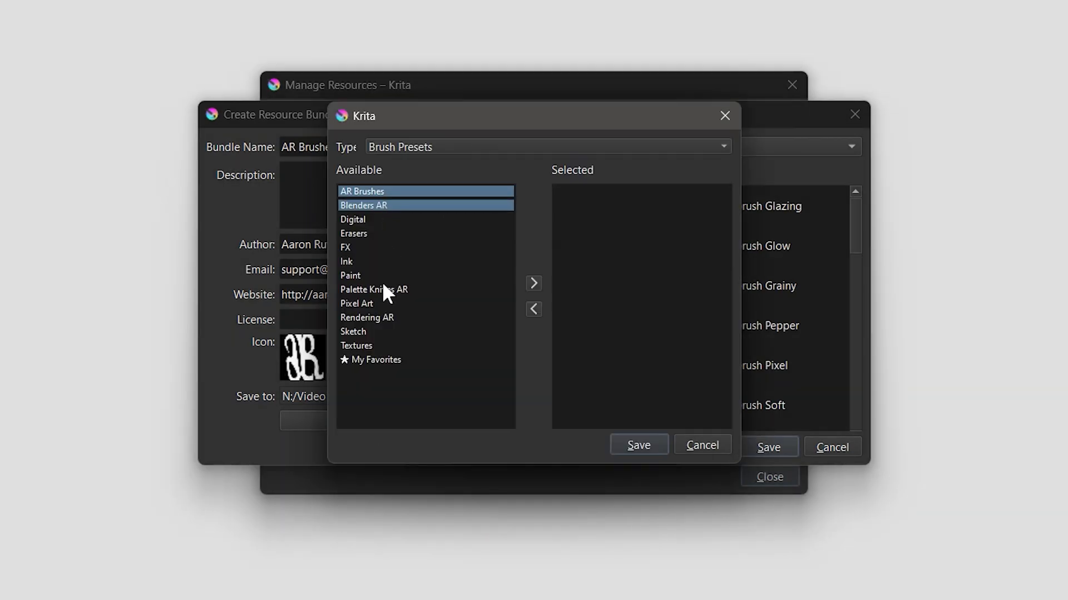
left_click(384, 289, "ctrl")
left_click(389, 317, "ctrl")
left_click(533, 283)
left_click(640, 445)
left_click(773, 448)
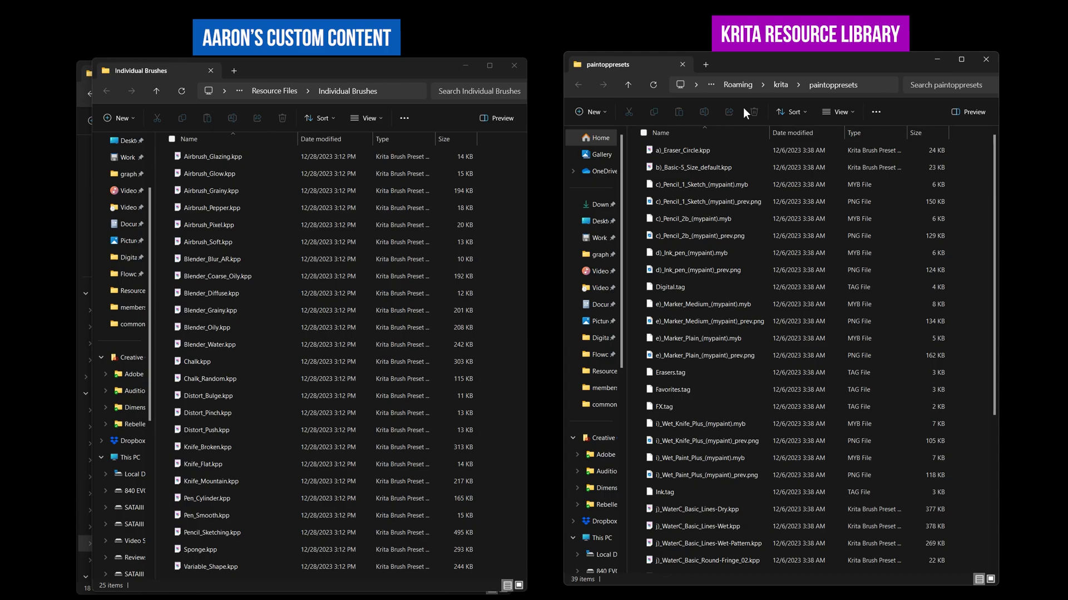
scroll(945, 390, "down", 5)
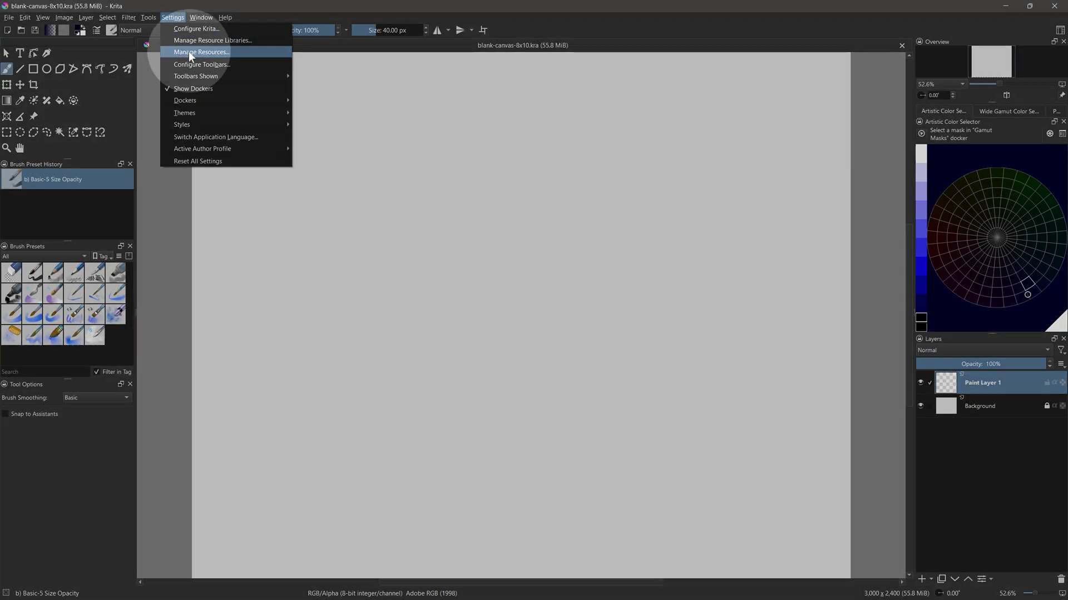
Step: Import the new bundle through Manage Resources and filter Brush Presets by the AR Brushes tag
left_click(188, 52)
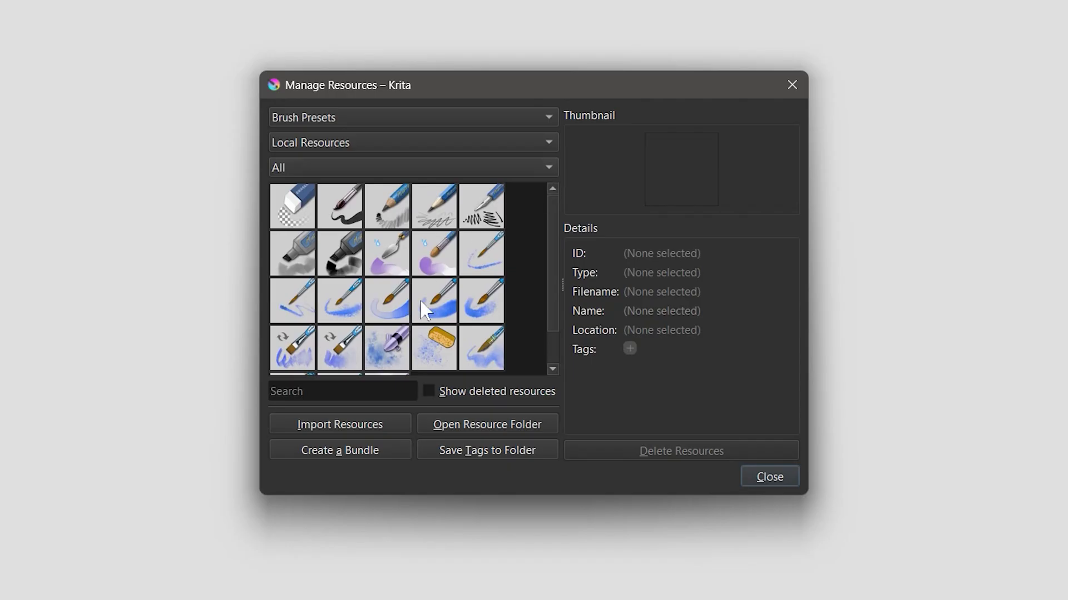
left_click(347, 424)
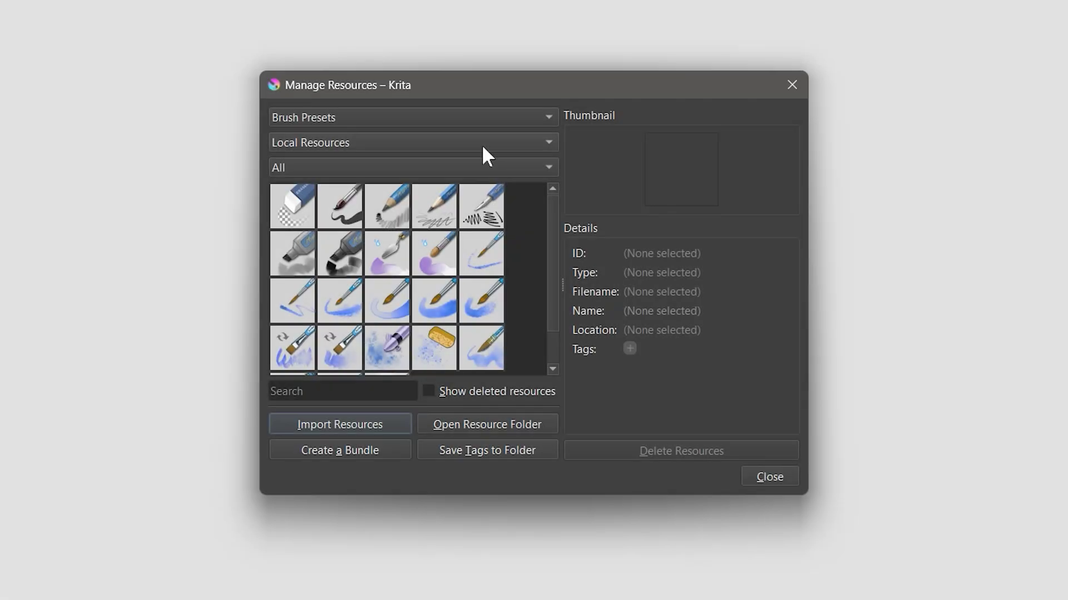
left_click(482, 144)
left_click(453, 310)
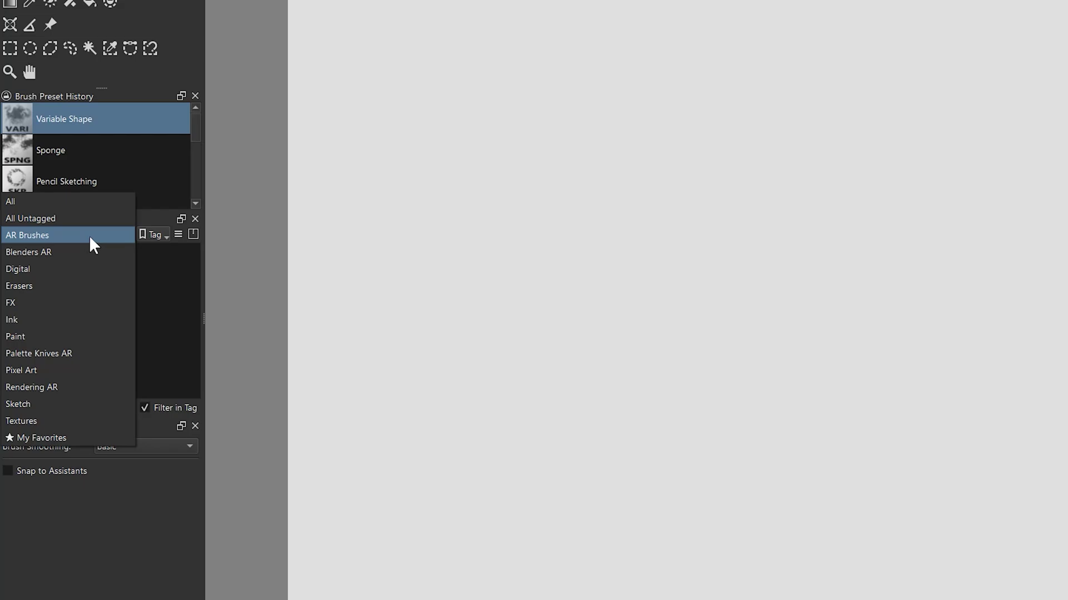
left_click(162, 271)
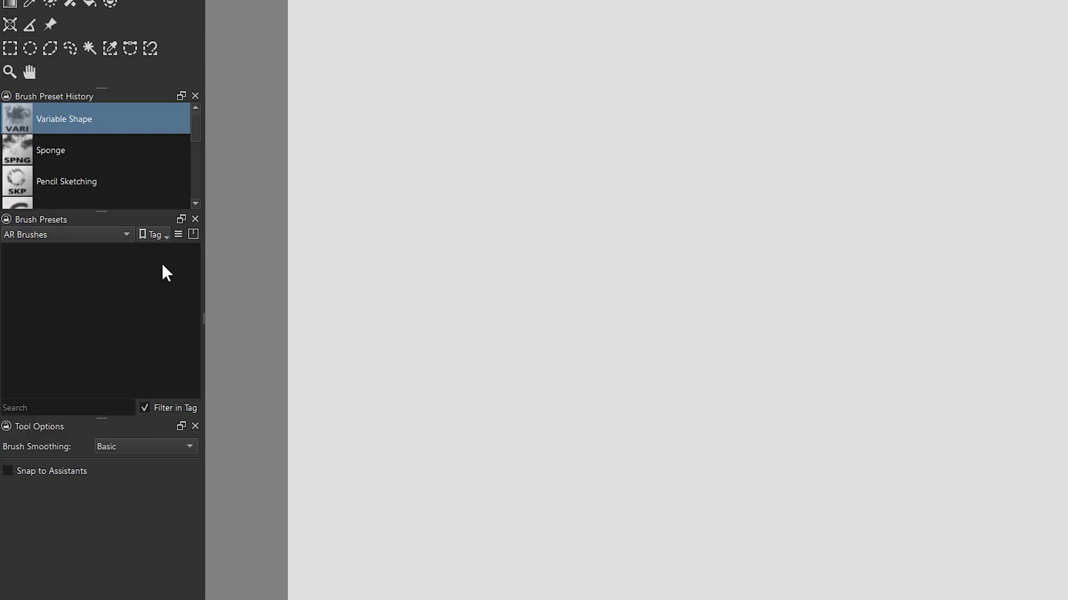
Step: Select AR Brushes Jan 2024 from the installed bundles list
left_click(194, 236)
scroll(343, 271, "down", 5)
left_click(293, 321)
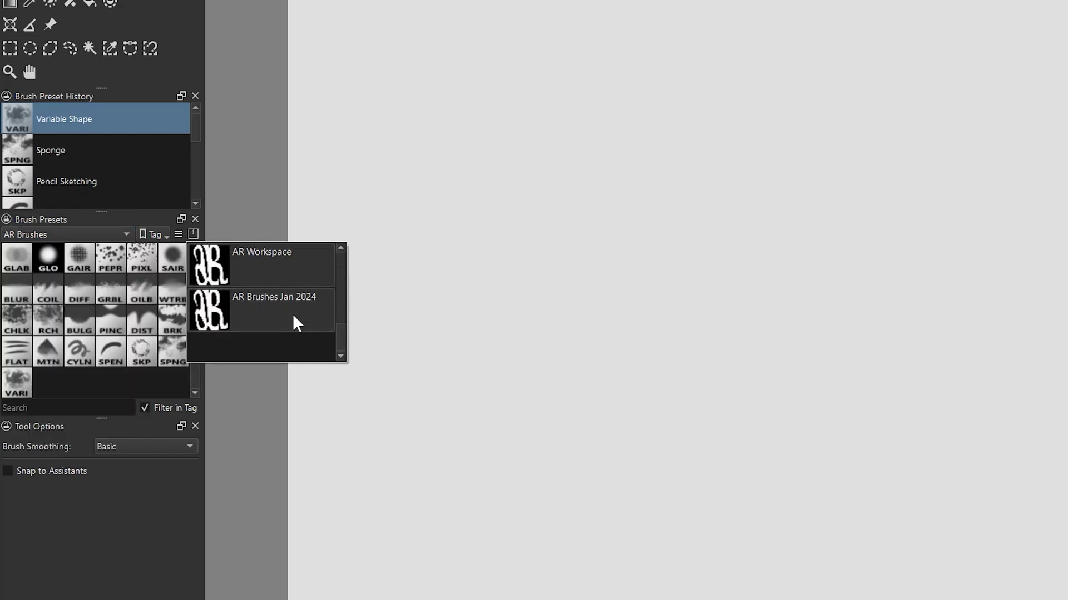